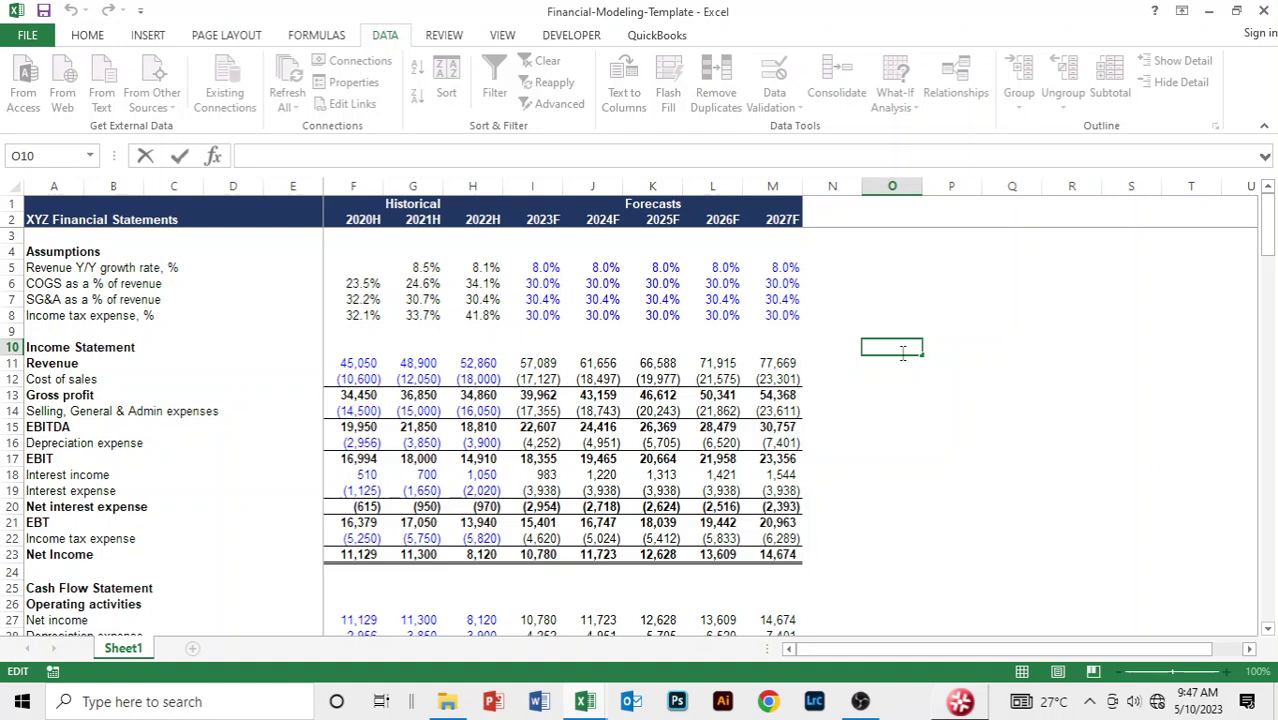
- Leave the empty cell being edited and click an empty cell beside the model
{"action": "left_click", "coordinate": [924, 333]}
{"action": "key", "text": "Down"}
{"action": "key", "text": "Down"}
{"action": "key", "text": "Down"}
{"action": "key", "text": "Down"}
{"action": "left_click", "coordinate": [965, 315]}
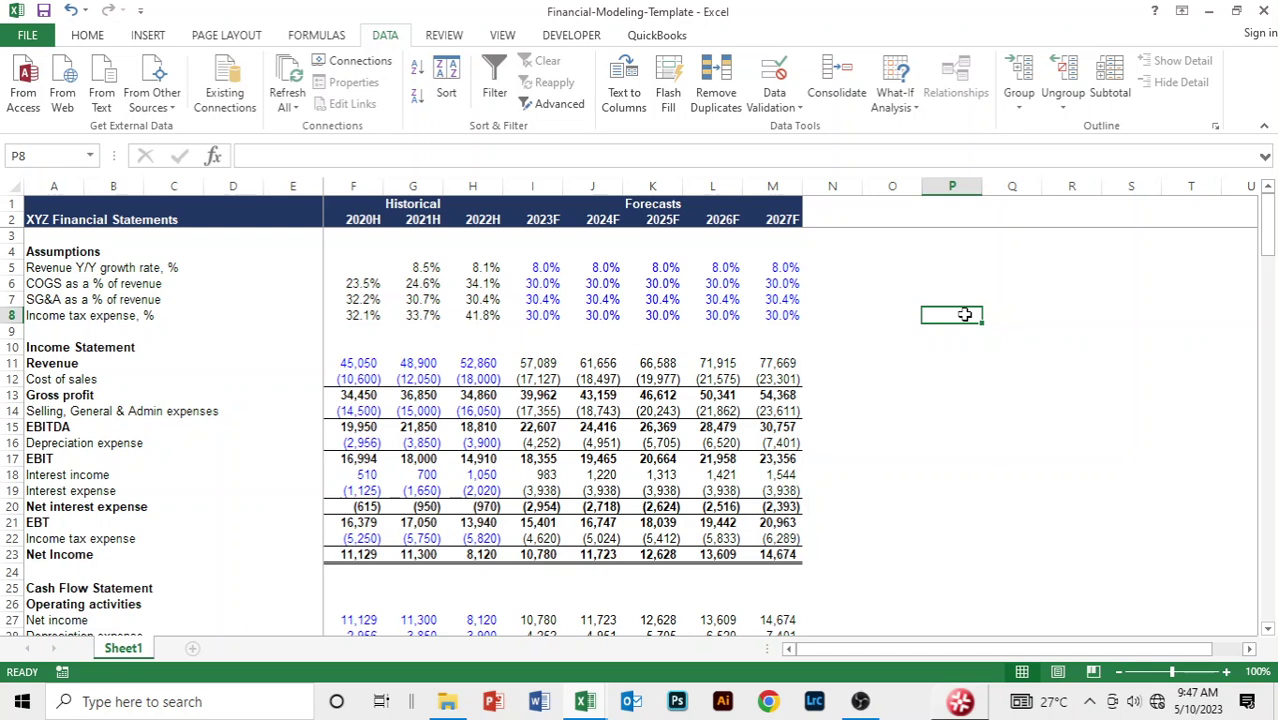
{"action": "left_click", "coordinate": [910, 393]}
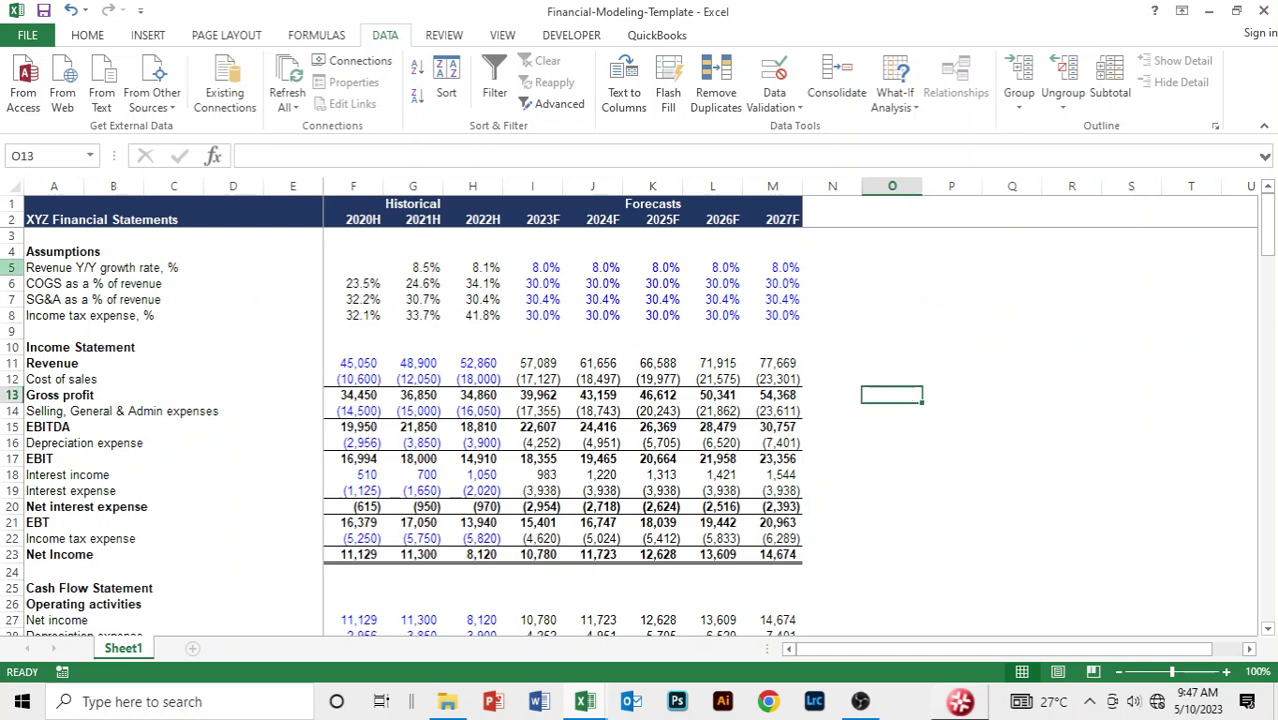
- Group the Assumptions rows 5–8 (A5:A8) as a row outline using Alt, A, G
{"action": "left_click", "coordinate": [63, 269]}
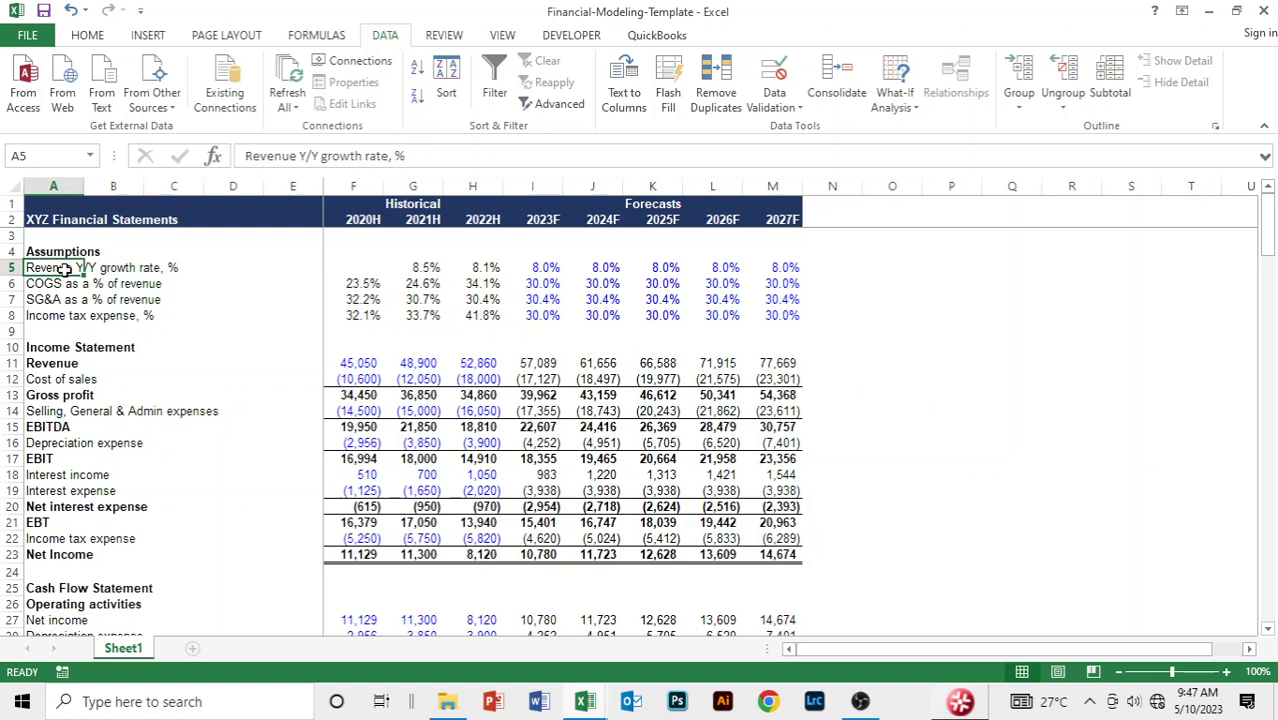
{"action": "key", "text": "shift+Down"}
{"action": "key", "text": "shift+Down"}
{"action": "key", "text": "shift+Down"}
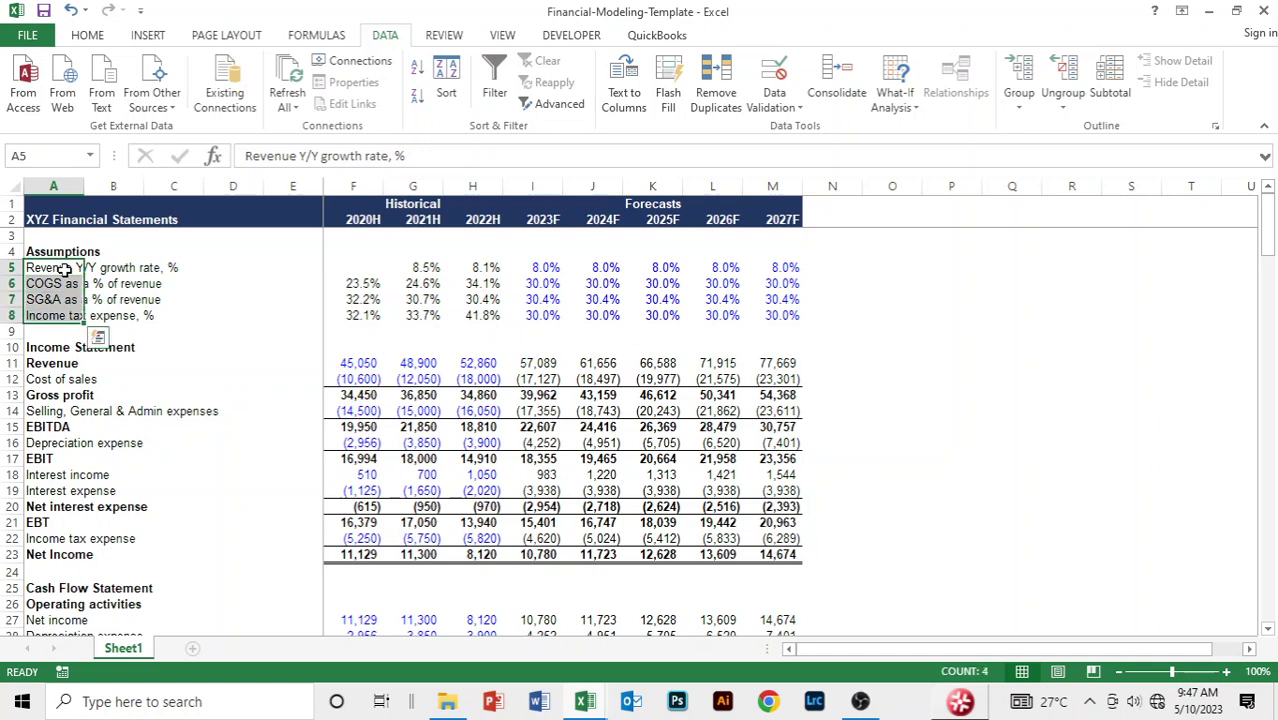
{"action": "key", "text": "alt"}
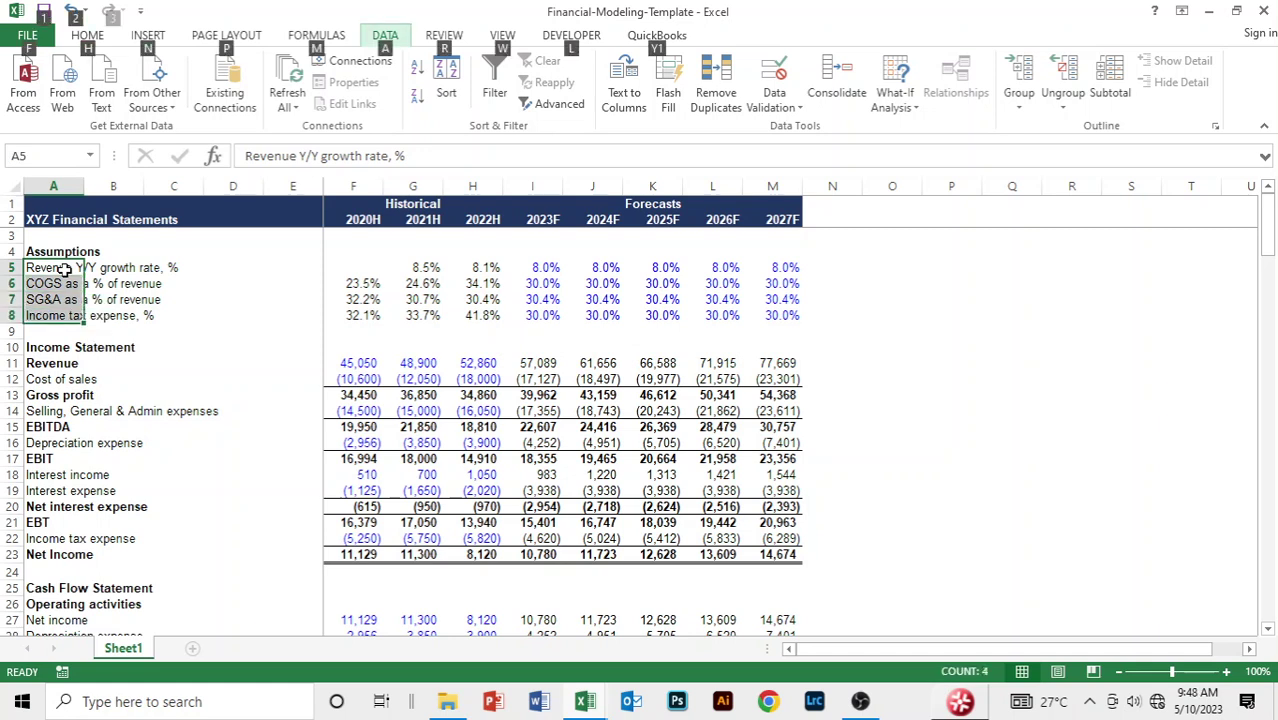
{"action": "key", "text": "a"}
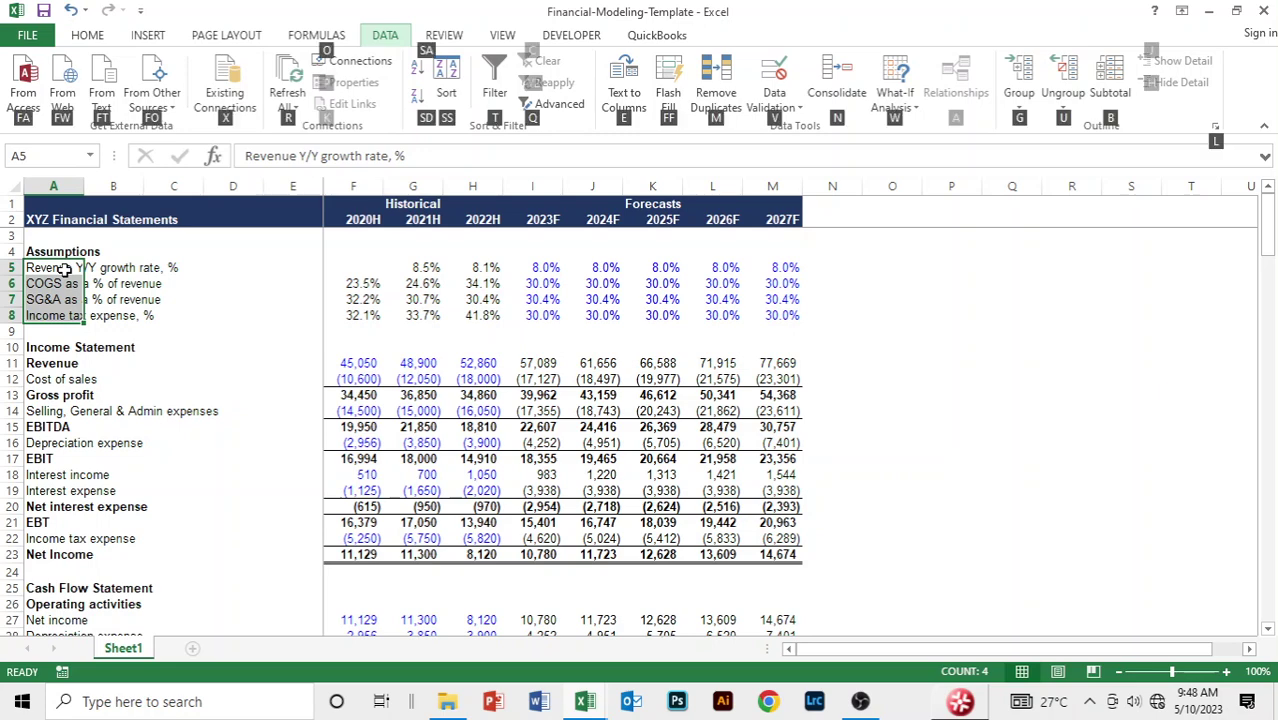
{"action": "key", "text": "g"}
{"action": "key", "text": "g"}
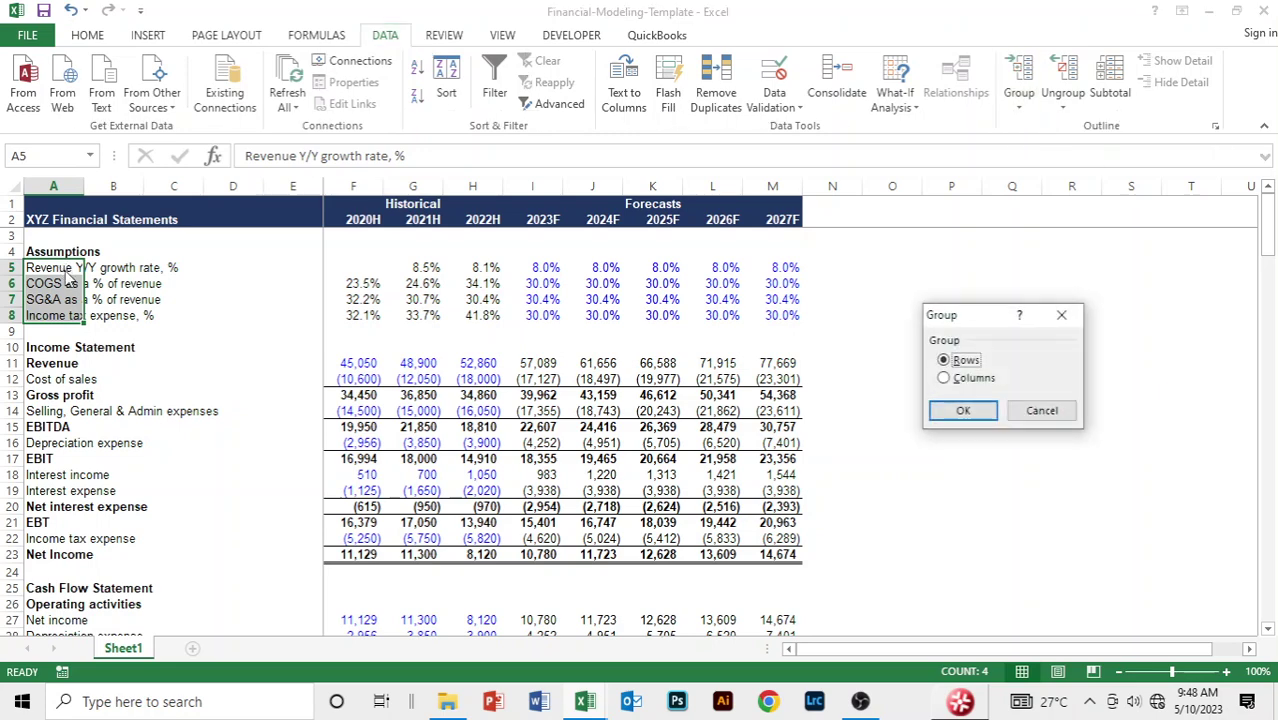
{"action": "left_click", "coordinate": [965, 410]}
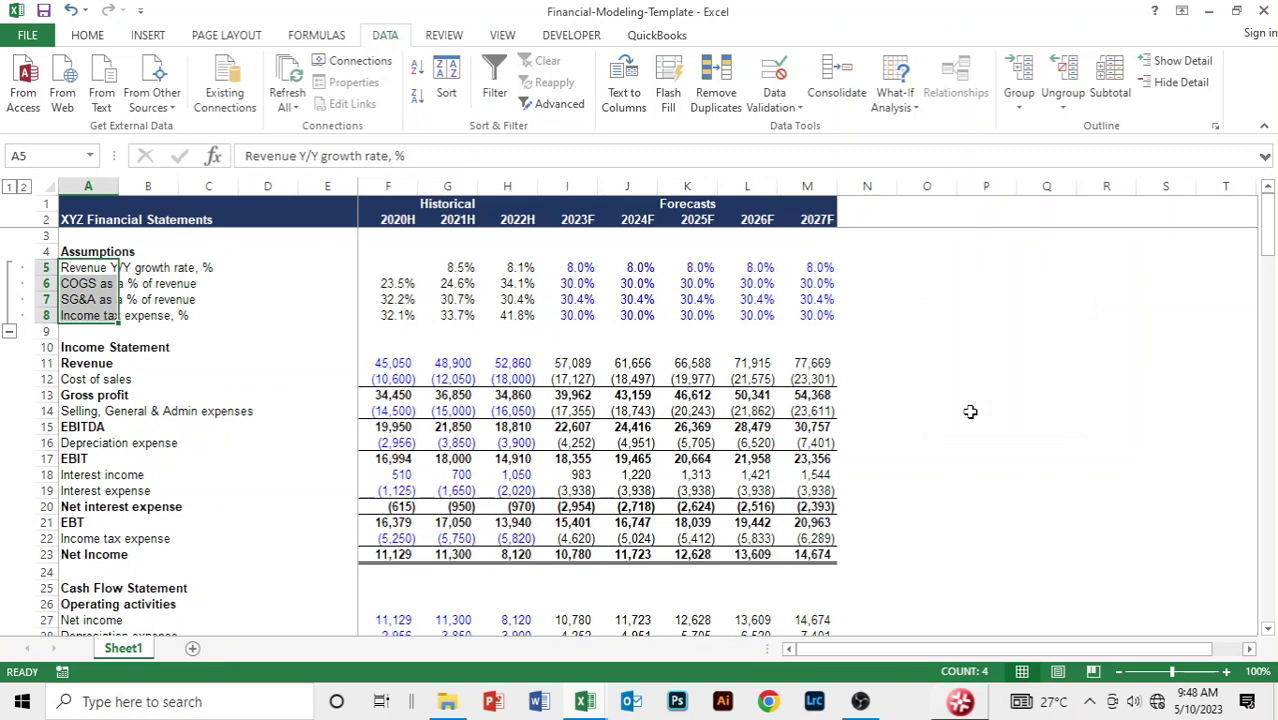
- Collapse the Assumptions group, expand it to check, then collapse it again
{"action": "left_click", "coordinate": [218, 319]}
{"action": "left_click", "coordinate": [9, 331]}
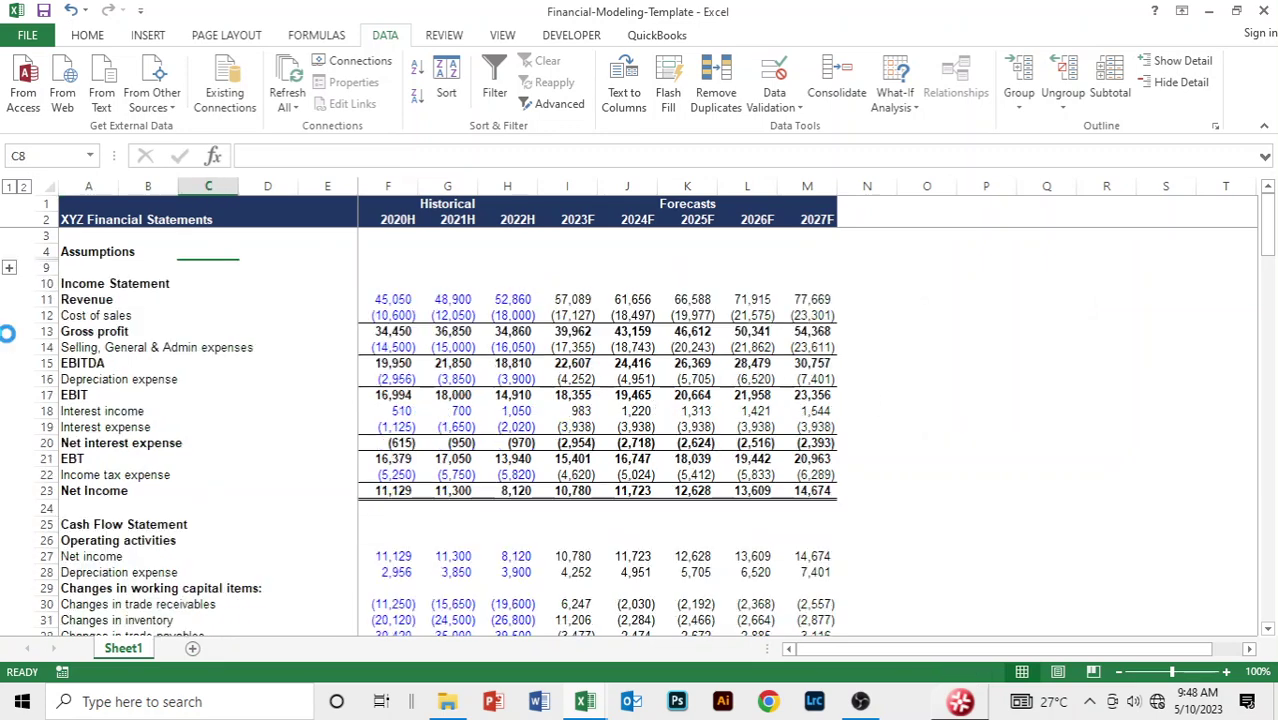
{"action": "left_click", "coordinate": [1178, 315]}
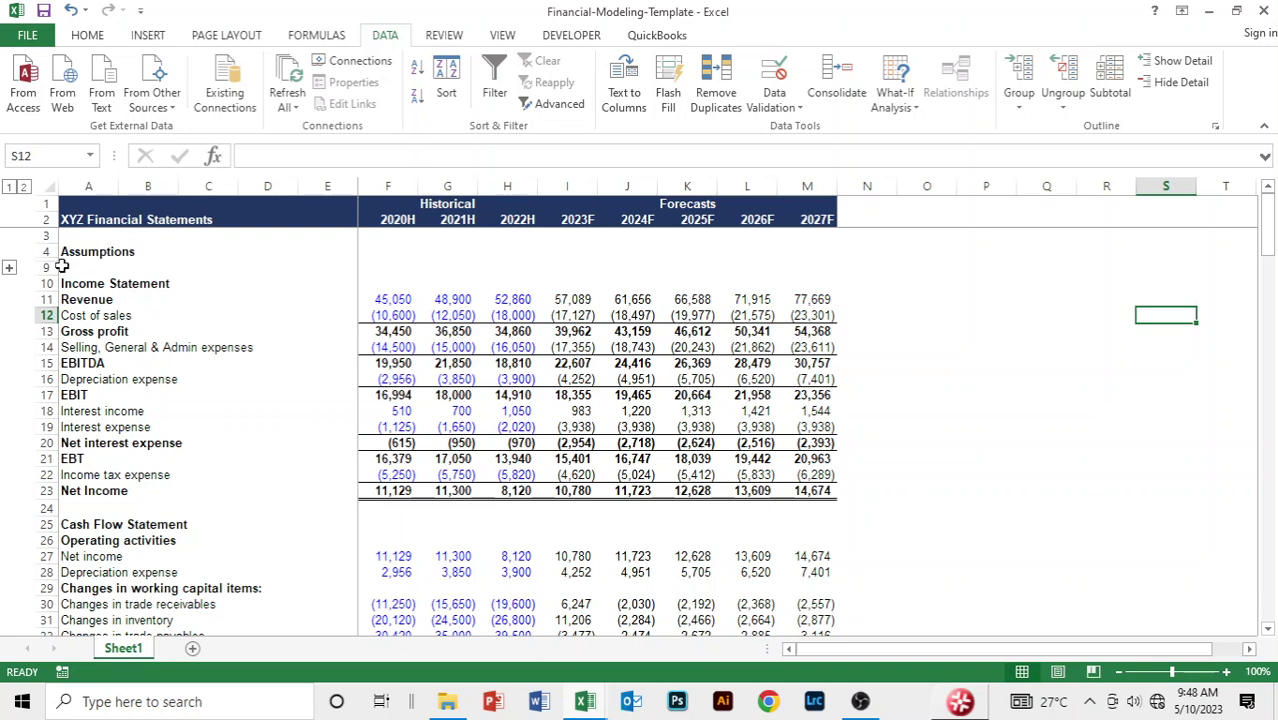
{"action": "left_click", "coordinate": [9, 269]}
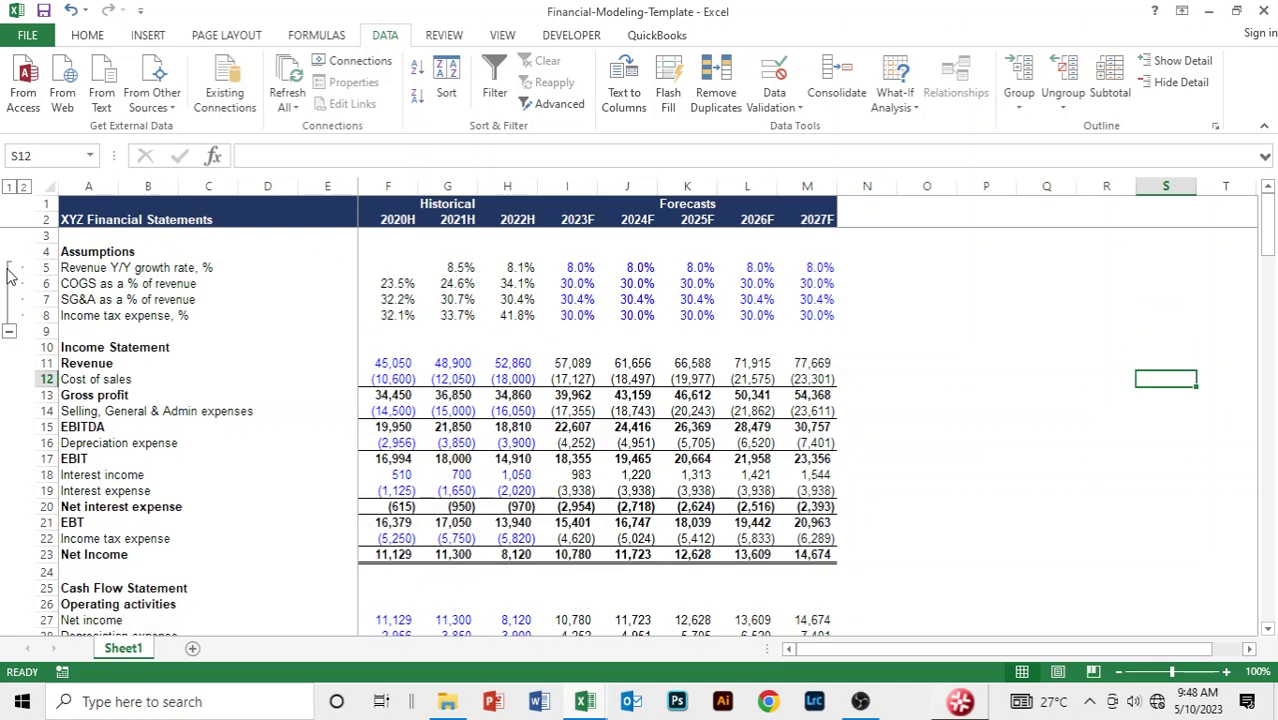
{"action": "left_click", "coordinate": [7, 330]}
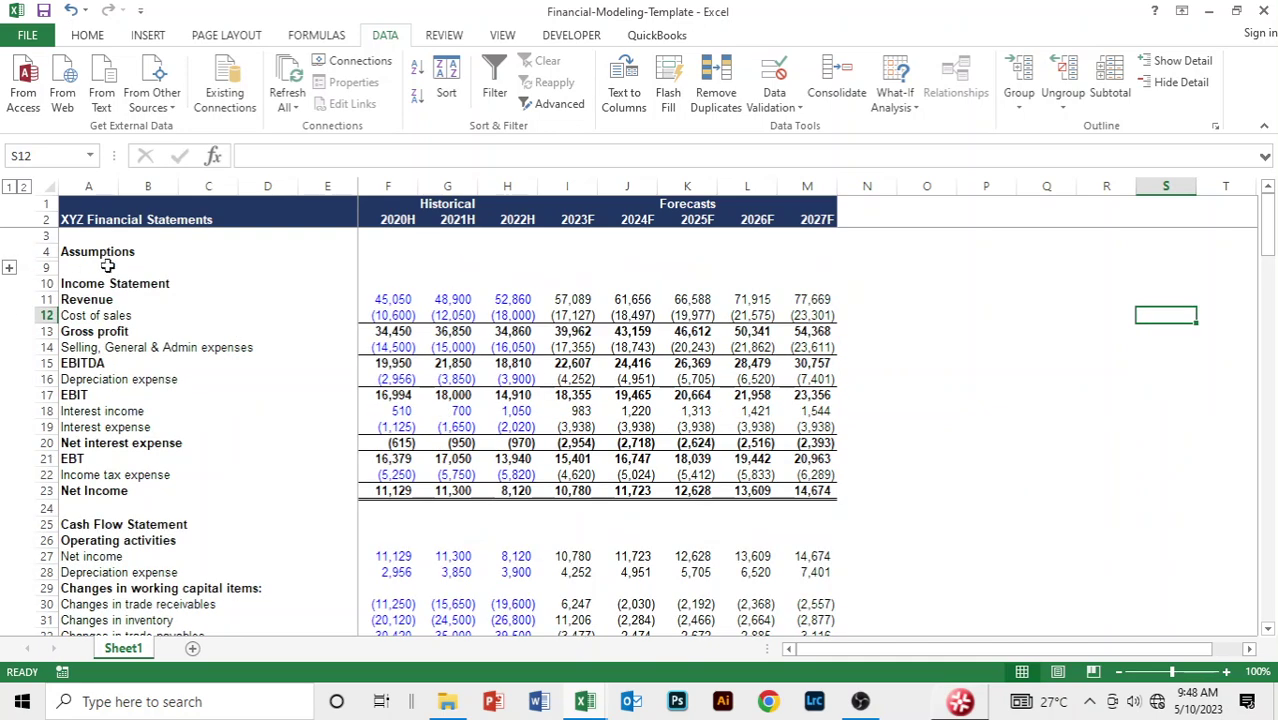
- Group A11:A23, Revenue through Net Income, as a row outline
{"action": "left_click", "coordinate": [101, 301]}
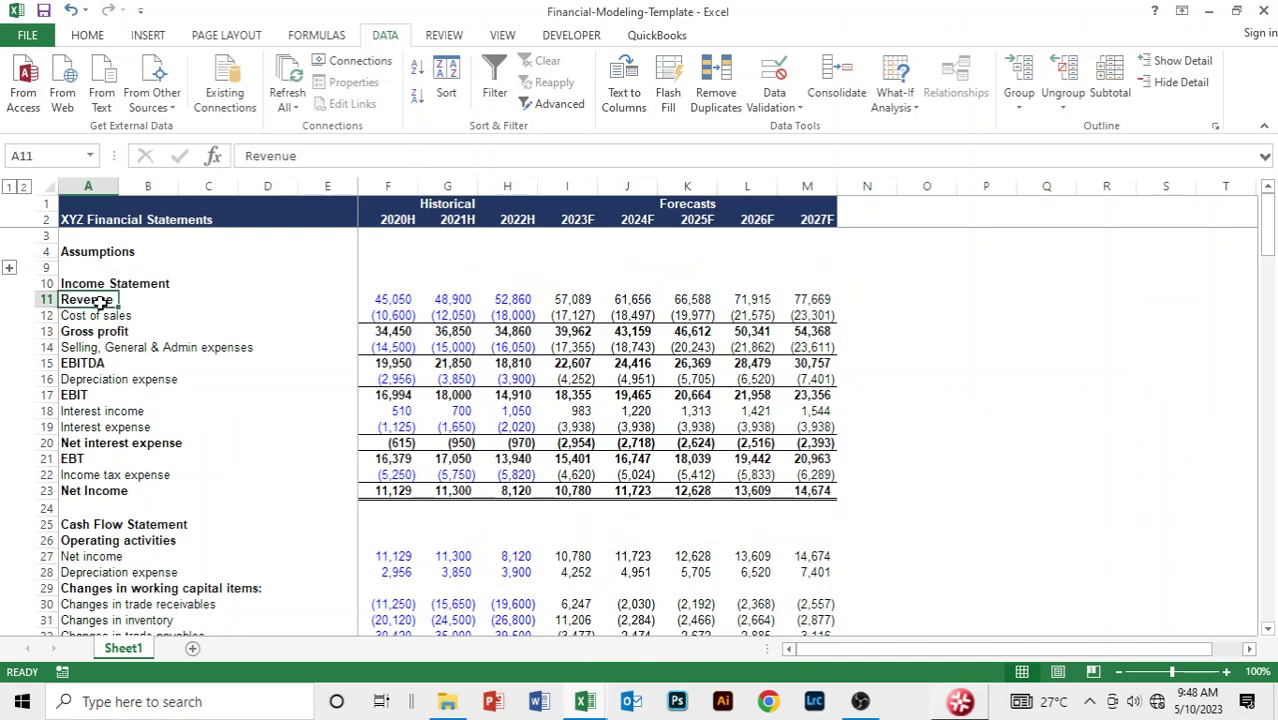
{"action": "key", "text": "shift+Down"}
{"action": "key", "text": "shift+Down"}
{"action": "key", "text": "shift+Down"}
{"action": "key", "text": "shift+Down"}
{"action": "key", "text": "shift+Down"}
{"action": "key", "text": "shift+Down"}
{"action": "key", "text": "shift+Down"}
{"action": "key", "text": "shift+Down"}
{"action": "key", "text": "shift+Down"}
{"action": "key", "text": "shift+Down"}
{"action": "key", "text": "shift+Down"}
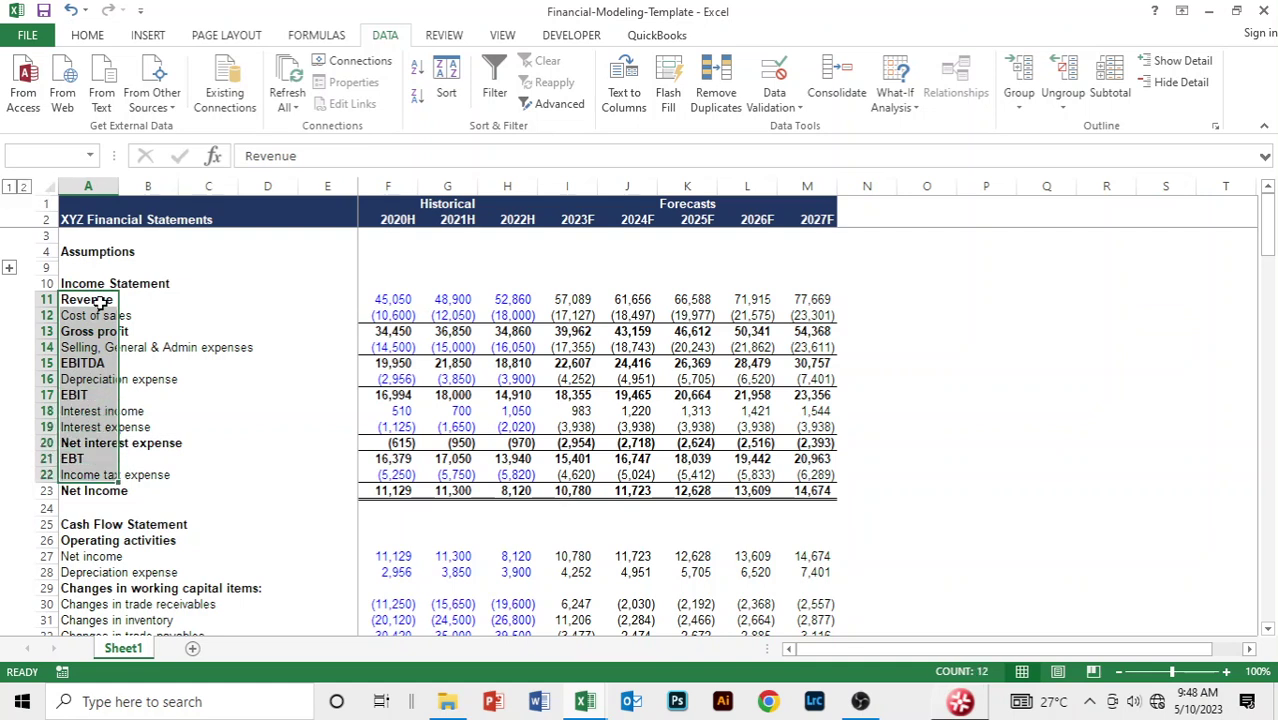
{"action": "key", "text": "shift+Down"}
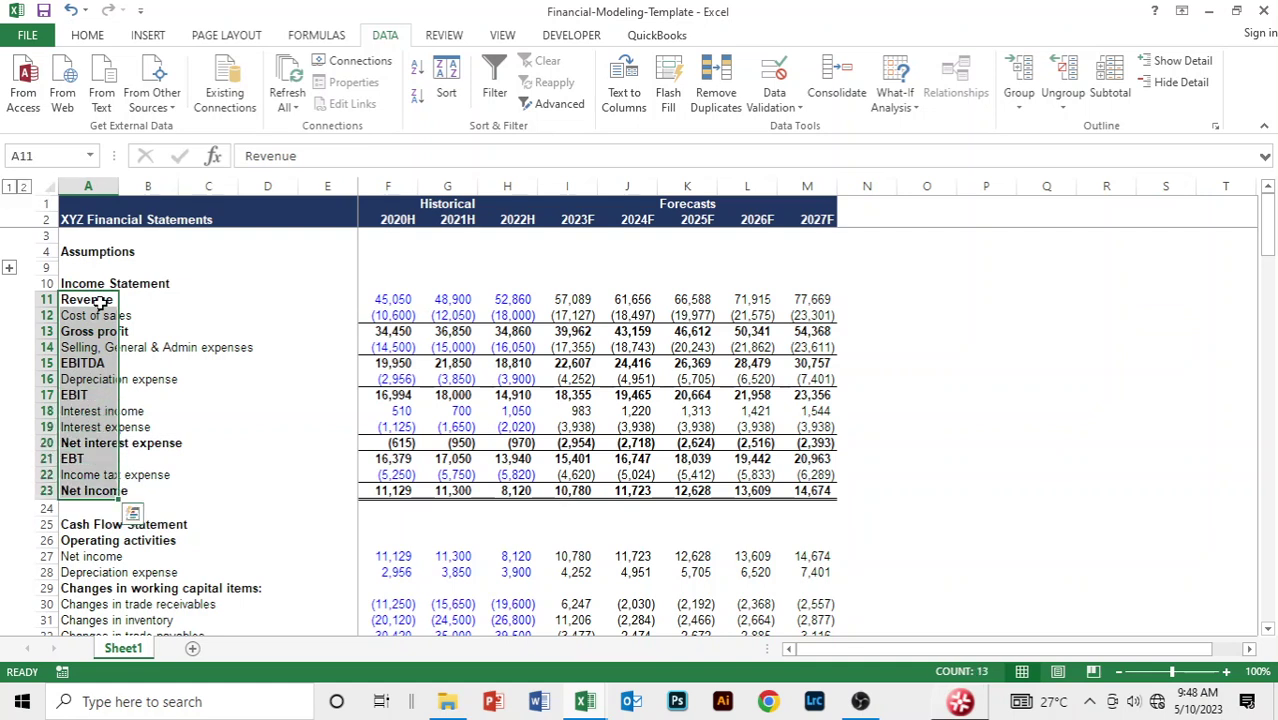
{"action": "key", "text": "alt"}
{"action": "key", "text": "a"}
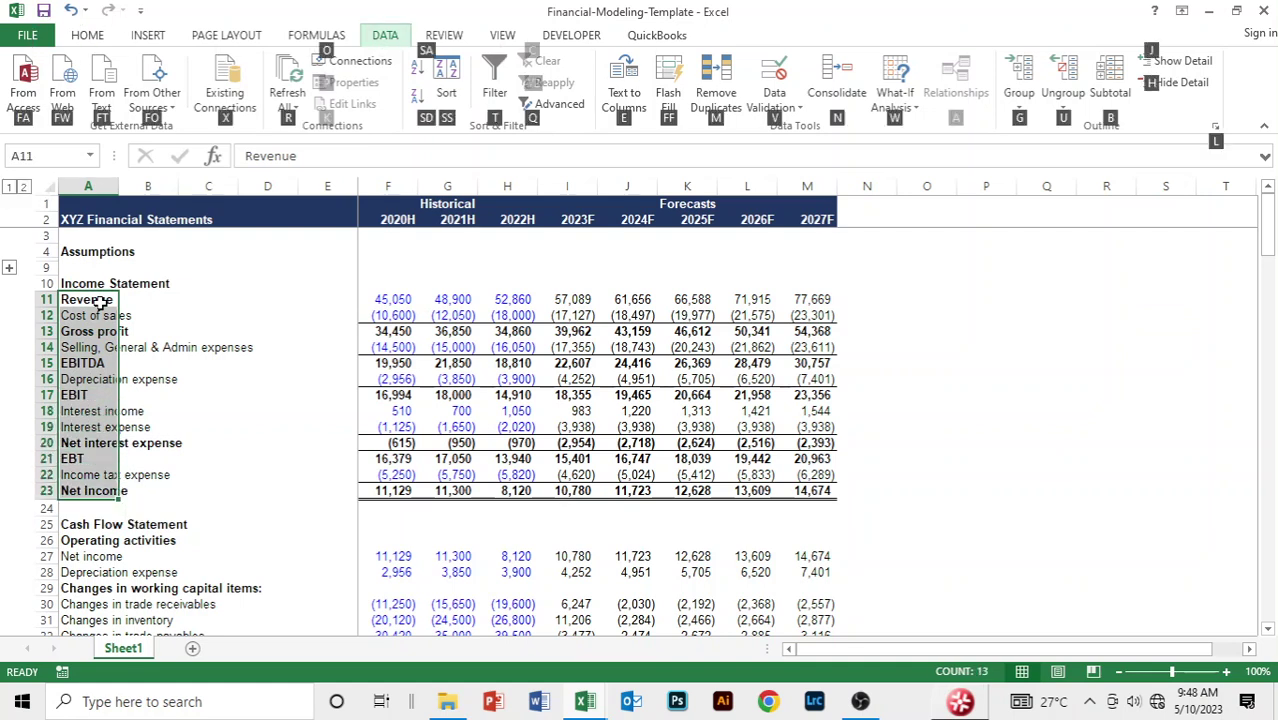
{"action": "key", "text": "g"}
{"action": "key", "text": "g"}
{"action": "key", "text": "Return"}
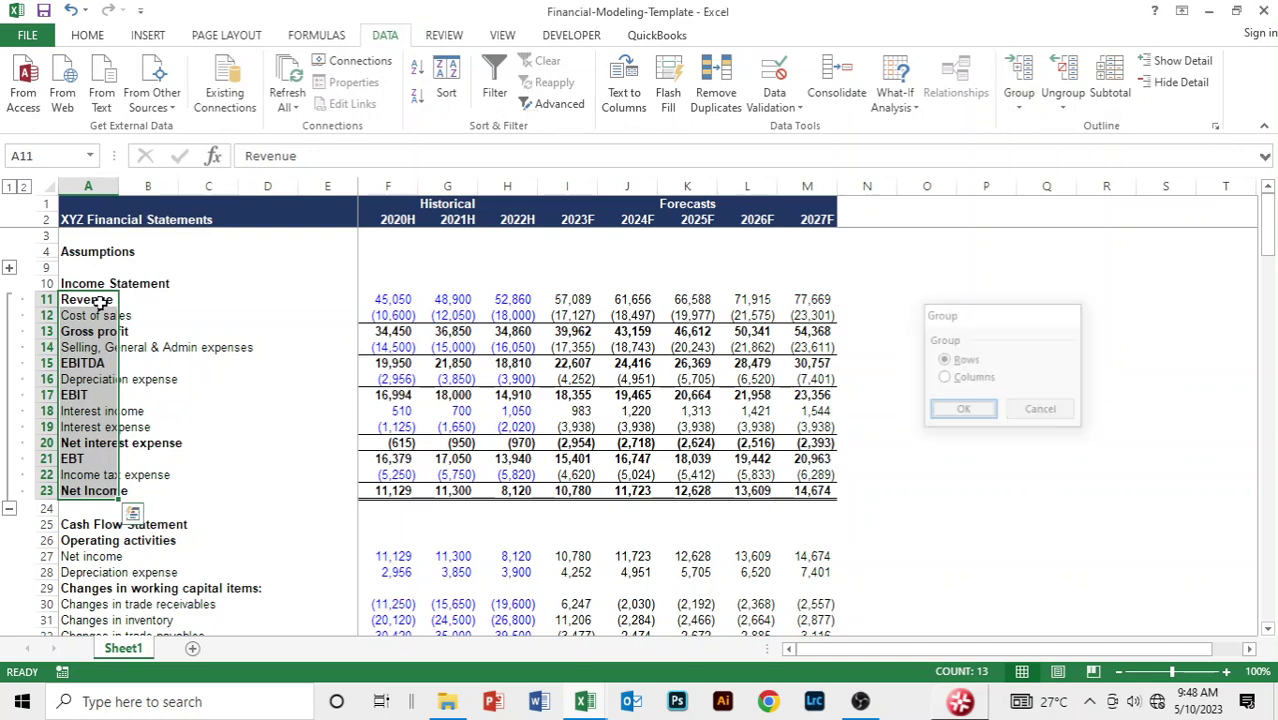
- Collapse the Income Statement outline, then group Cash Flow rows 26–50 starting at Operating activities
{"action": "left_click", "coordinate": [8, 509]}
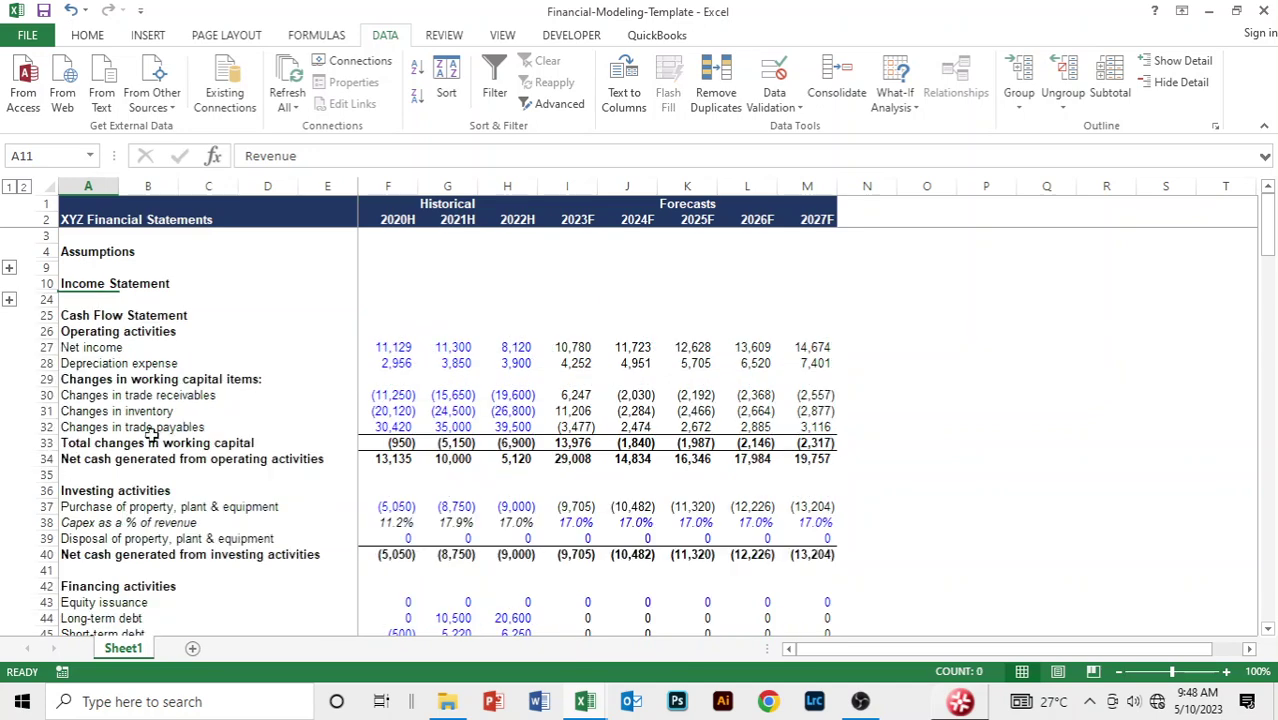
{"action": "scroll", "coordinate": [9, 511], "scroll_direction": "down", "scroll_amount": 1}
{"action": "left_click", "coordinate": [87, 302]}
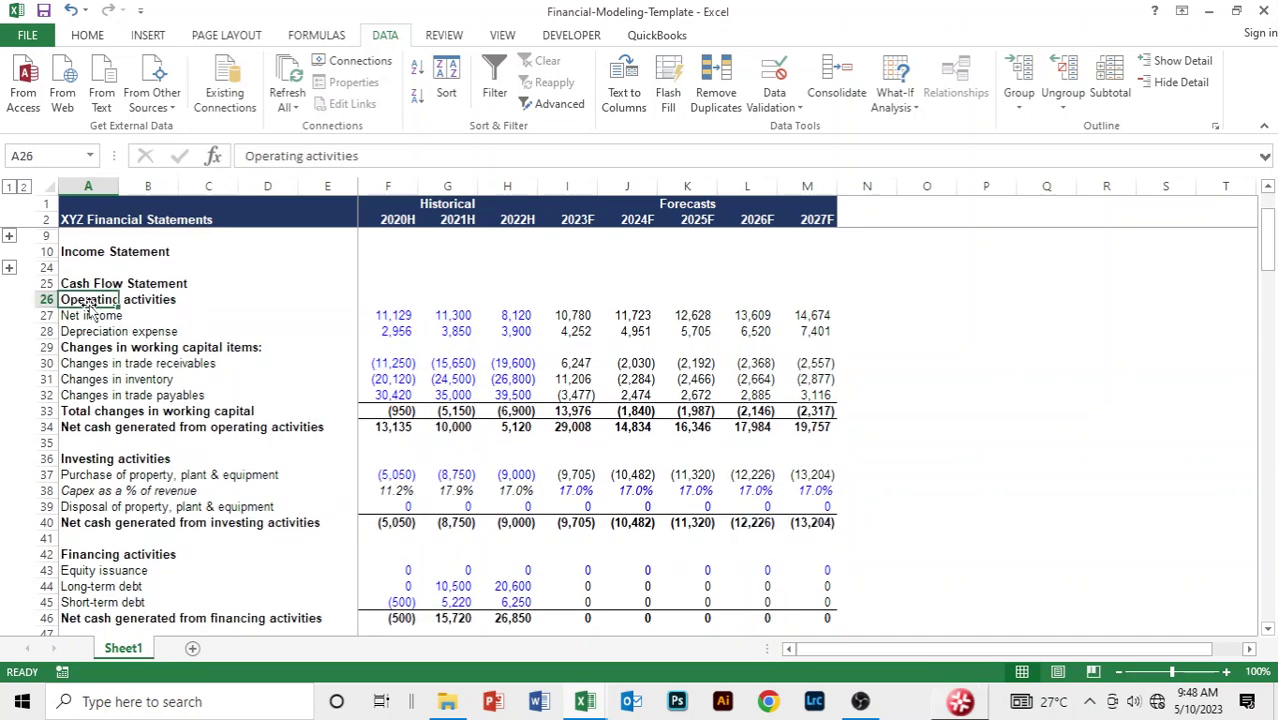
{"action": "key", "text": "shift+Down"}
{"action": "key", "text": "shift+Down"}
{"action": "key", "text": "shift+Down"}
{"action": "key", "text": "shift+Down"}
{"action": "key", "text": "shift+Down"}
{"action": "key", "text": "shift+Down"}
{"action": "key", "text": "shift+Down"}
{"action": "key", "text": "shift+Down"}
{"action": "key", "text": "shift+Down"}
{"action": "key", "text": "shift+Down"}
{"action": "key", "text": "shift+Down"}
{"action": "key", "text": "shift+Down"}
{"action": "key", "text": "shift+Down"}
{"action": "key", "text": "shift+Down"}
{"action": "key", "text": "shift+Down"}
{"action": "key", "text": "shift+Down"}
{"action": "key", "text": "shift+Down"}
{"action": "key", "text": "shift+Down"}
{"action": "key", "text": "shift+Down"}
{"action": "key", "text": "shift+Down"}
{"action": "key", "text": "shift+Down"}
{"action": "key", "text": "shift+Down"}
{"action": "key", "text": "shift+Down"}
{"action": "key", "text": "shift+Down"}
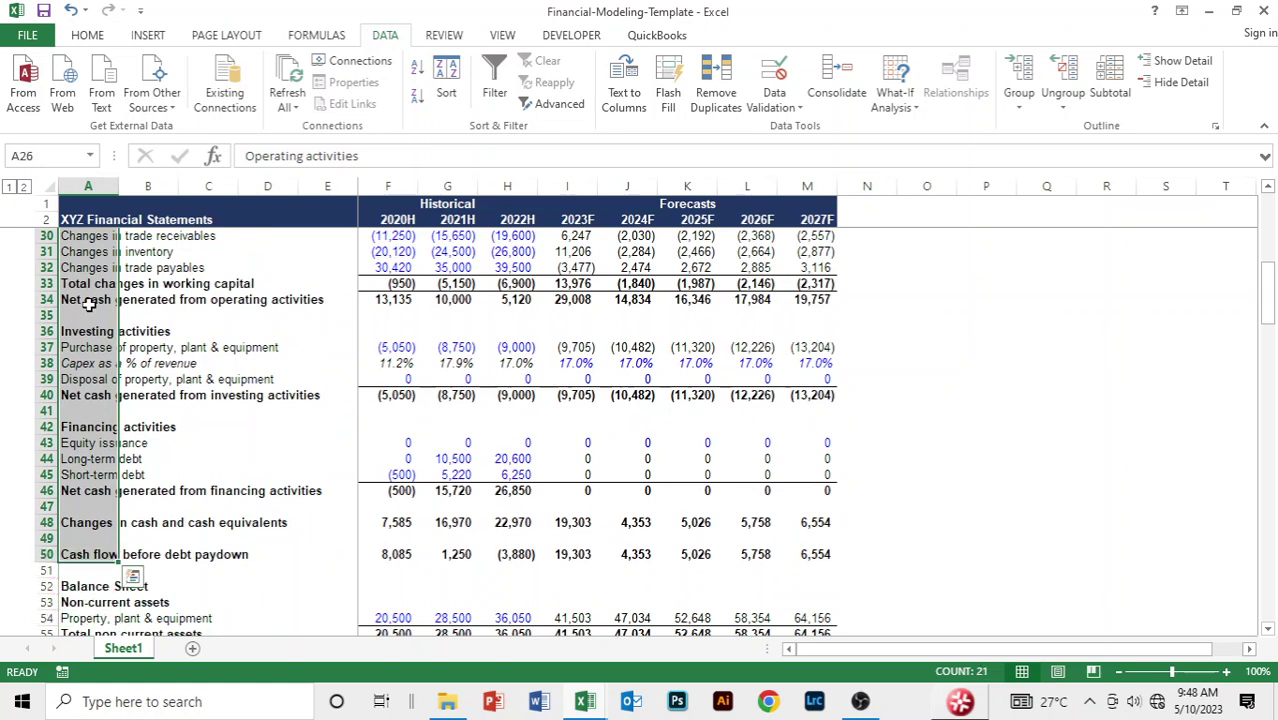
{"action": "key", "text": "alt"}
{"action": "key", "text": "a"}
{"action": "key", "text": "g"}
{"action": "key", "text": "g"}
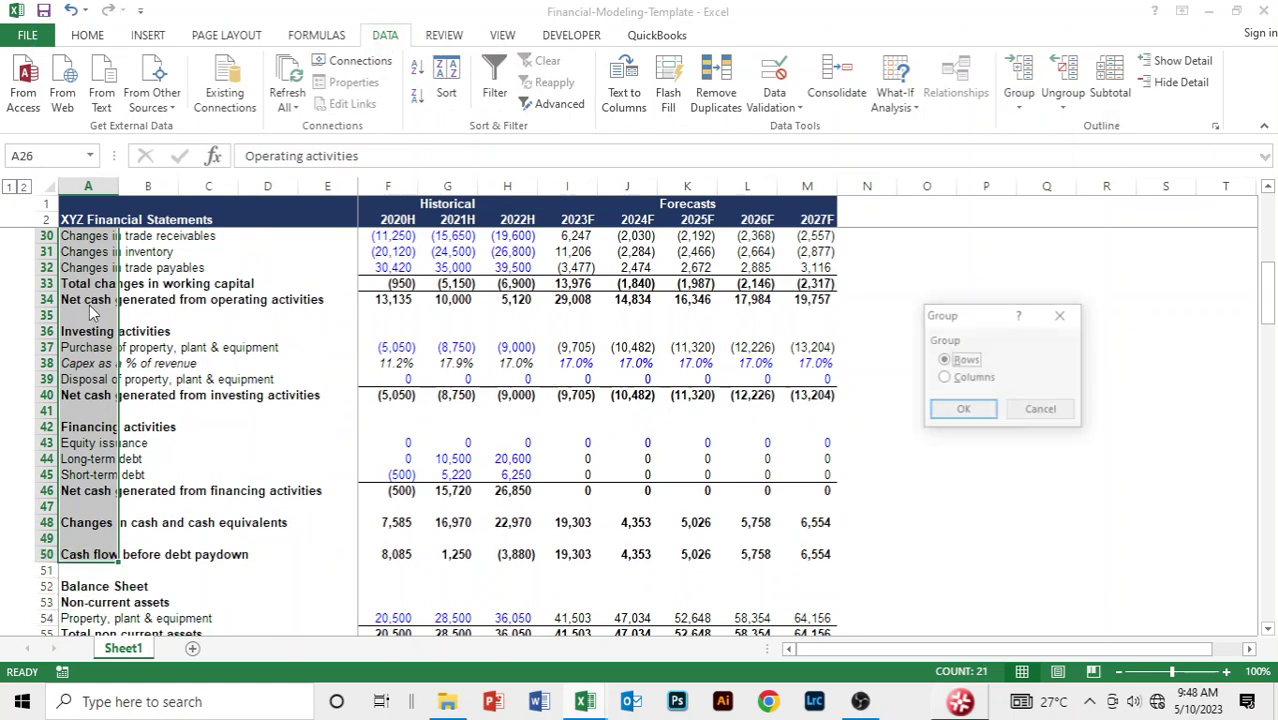
{"action": "key", "text": "Return"}
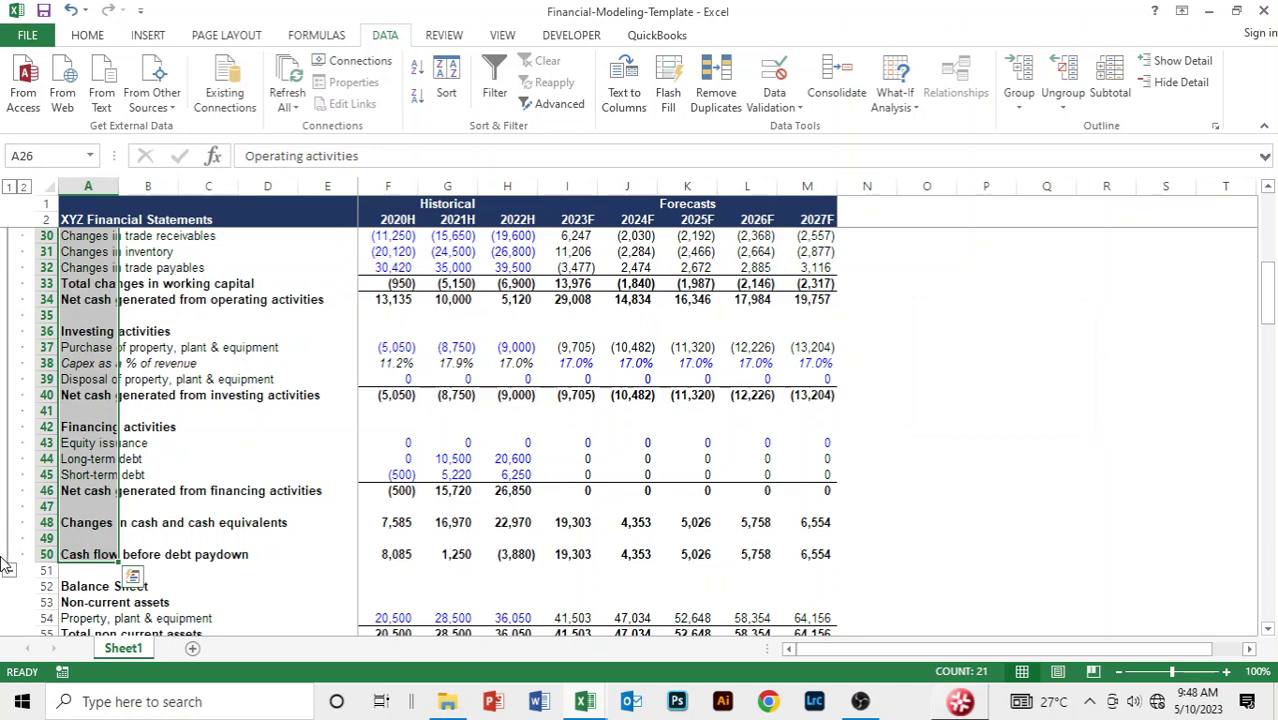
- Collapse the Cash Flow Statement outline
{"action": "left_click", "coordinate": [8, 570]}
{"action": "scroll", "coordinate": [241, 315], "scroll_direction": "down", "scroll_amount": 1}
{"action": "scroll", "coordinate": [241, 315], "scroll_direction": "up", "scroll_amount": 1}
- Group Balance Sheet rows 53–81 from Non-current assets as rows and collapse them
{"action": "left_click", "coordinate": [88, 268]}
{"action": "key", "text": "shift+Down"}
{"action": "key", "text": "shift+Down"}
{"action": "key", "text": "shift+Down"}
{"action": "key", "text": "shift+Down"}
{"action": "key", "text": "shift+Down"}
{"action": "key", "text": "shift+Down"}
{"action": "key", "text": "shift+Down"}
{"action": "key", "text": "shift+Down"}
{"action": "key", "text": "shift+Down"}
{"action": "key", "text": "shift+Down"}
{"action": "key", "text": "shift+Down"}
{"action": "key", "text": "shift+Down"}
{"action": "key", "text": "shift+Down"}
{"action": "key", "text": "shift+Down"}
{"action": "key", "text": "shift+Down"}
{"action": "key", "text": "shift+Down"}
{"action": "key", "text": "shift+Down"}
{"action": "key", "text": "shift+Down"}
{"action": "key", "text": "shift+Down"}
{"action": "key", "text": "shift+Down"}
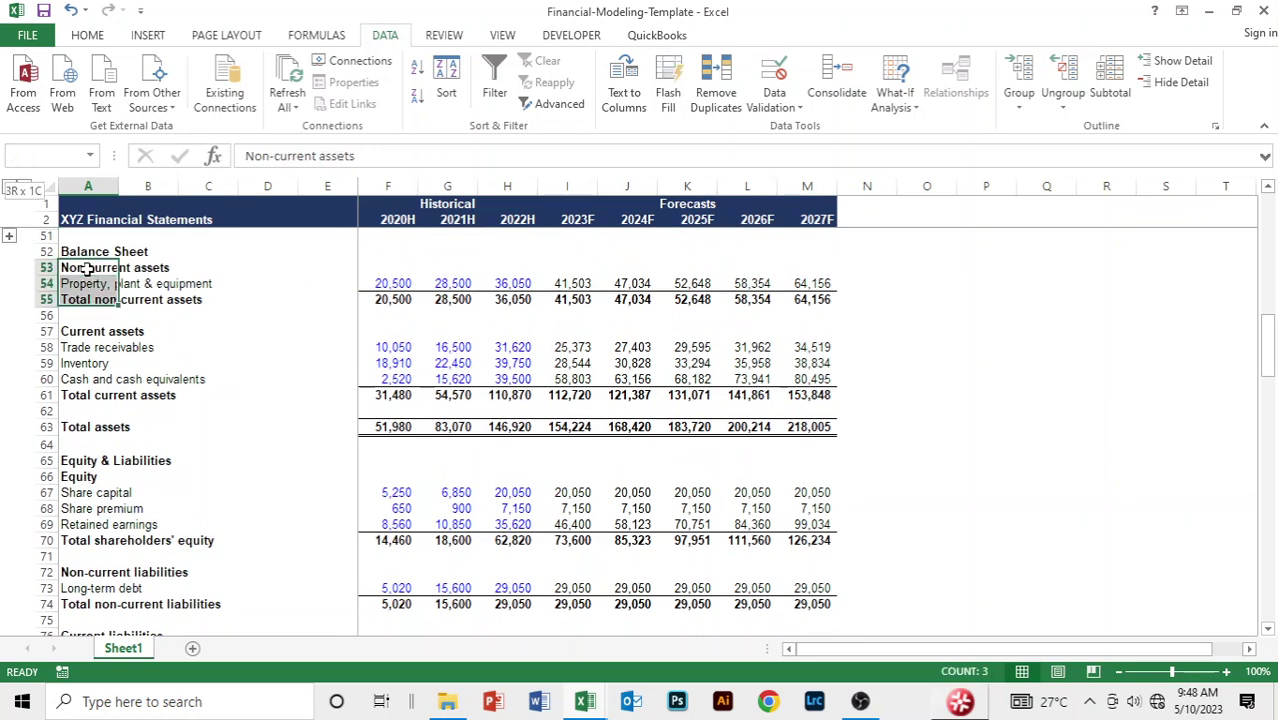
{"action": "key", "text": "shift+Down"}
{"action": "key", "text": "shift+Down"}
{"action": "key", "text": "shift+Down"}
{"action": "key", "text": "shift+Down"}
{"action": "key", "text": "shift+Down"}
{"action": "key", "text": "shift+Down"}
{"action": "key", "text": "shift+Down"}
{"action": "key", "text": "shift+Down"}
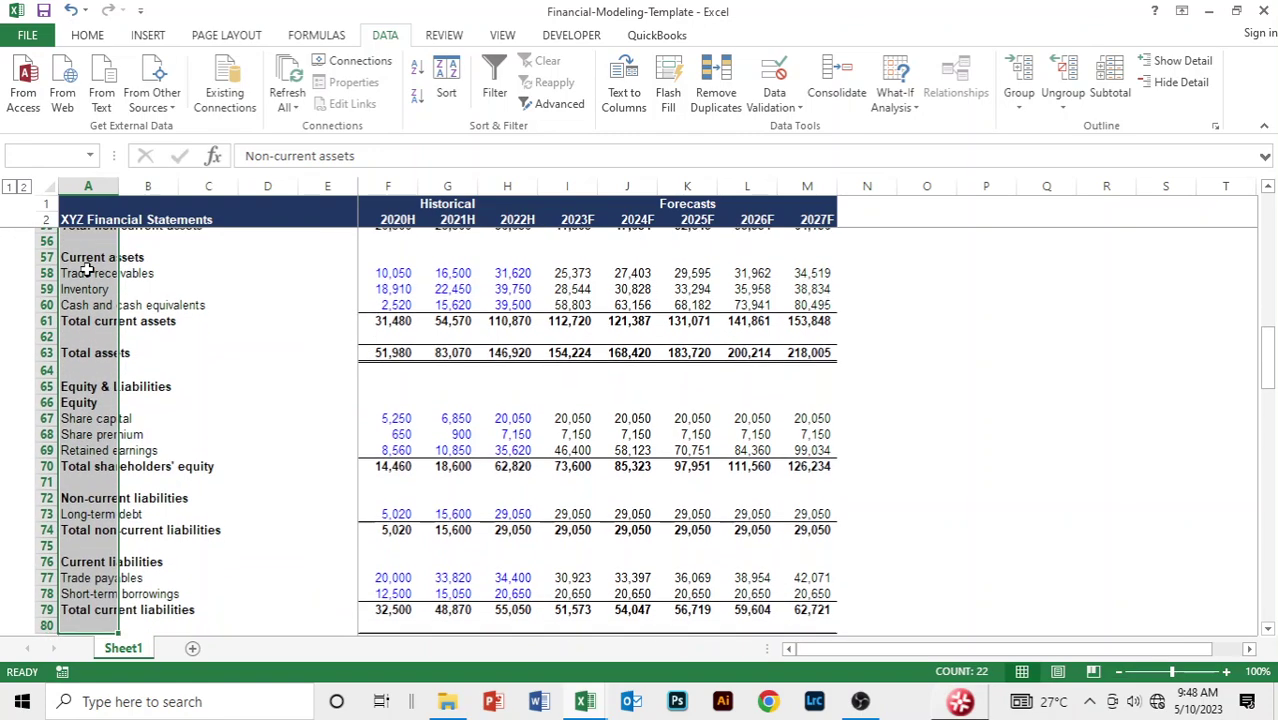
{"action": "key", "text": "shift+Up"}
{"action": "key", "text": "shift+Up"}
{"action": "key", "text": "shift+Up"}
{"action": "key", "text": "shift+Up"}
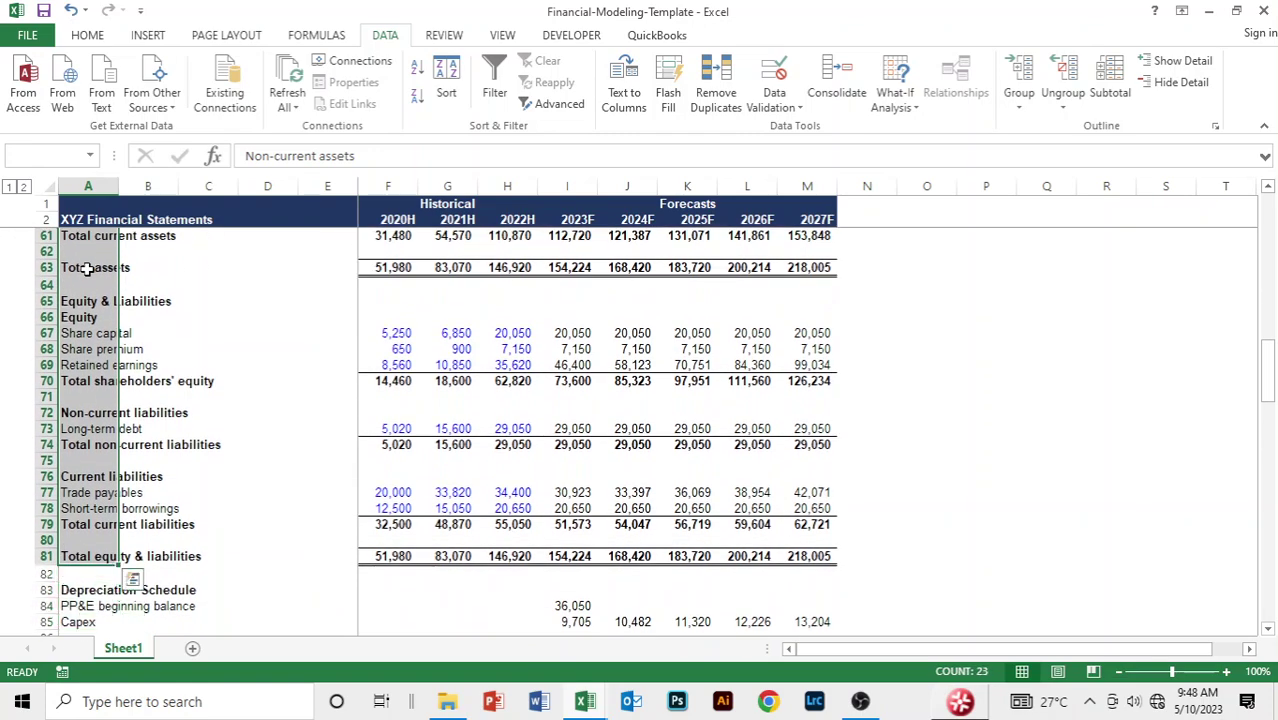
{"action": "key", "text": "alt"}
{"action": "key", "text": "a"}
{"action": "key", "text": "g"}
{"action": "key", "text": "g"}
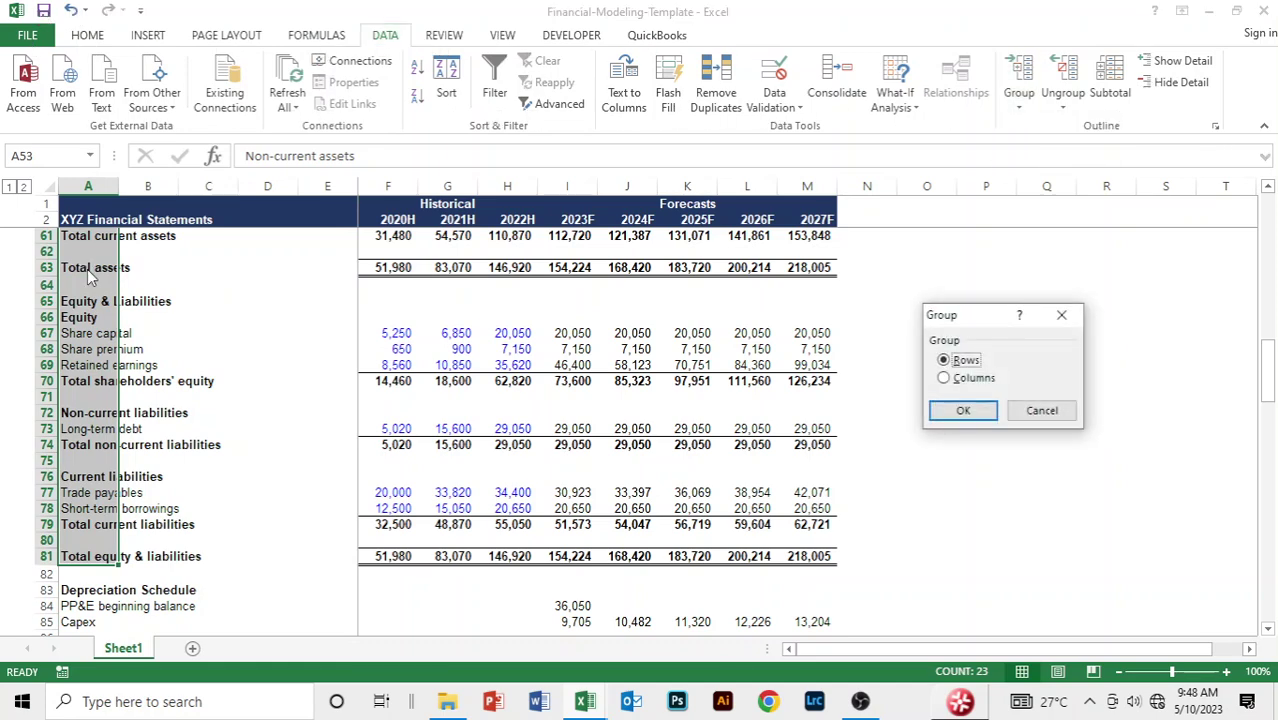
{"action": "key", "text": "Return"}
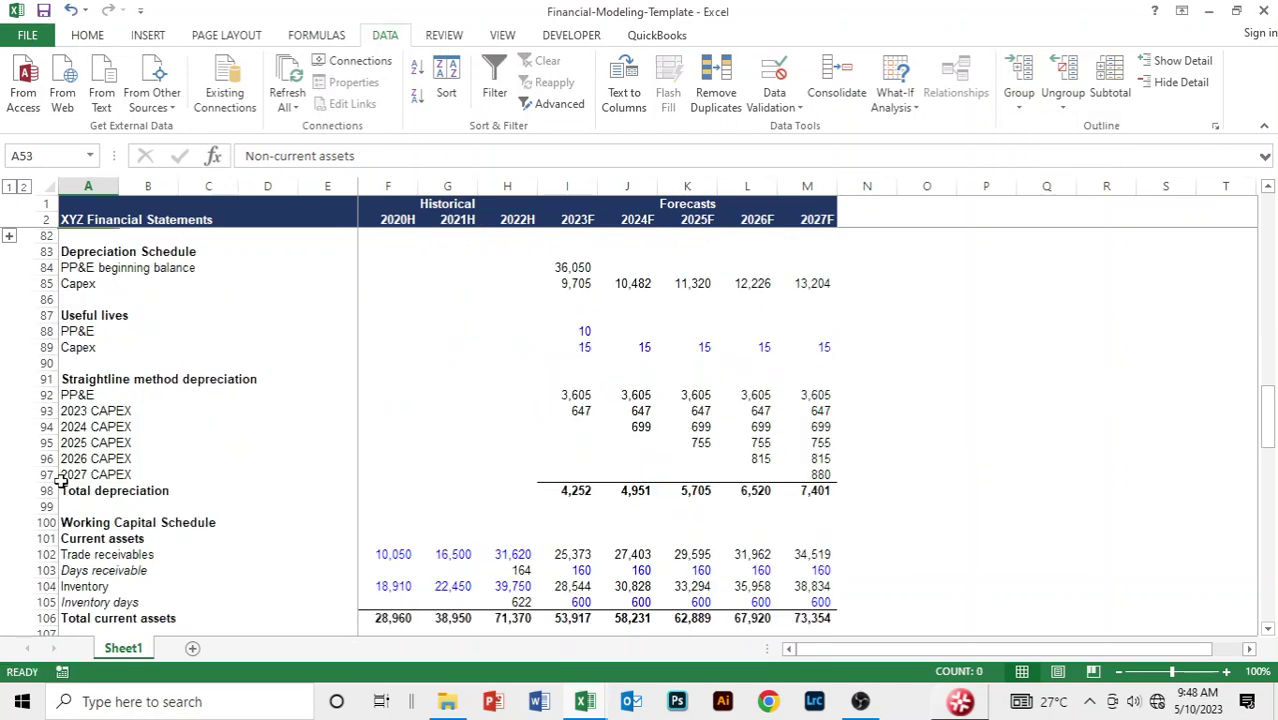
{"action": "left_click", "coordinate": [8, 573]}
{"action": "scroll", "coordinate": [110, 303], "scroll_direction": "up", "scroll_amount": 1}
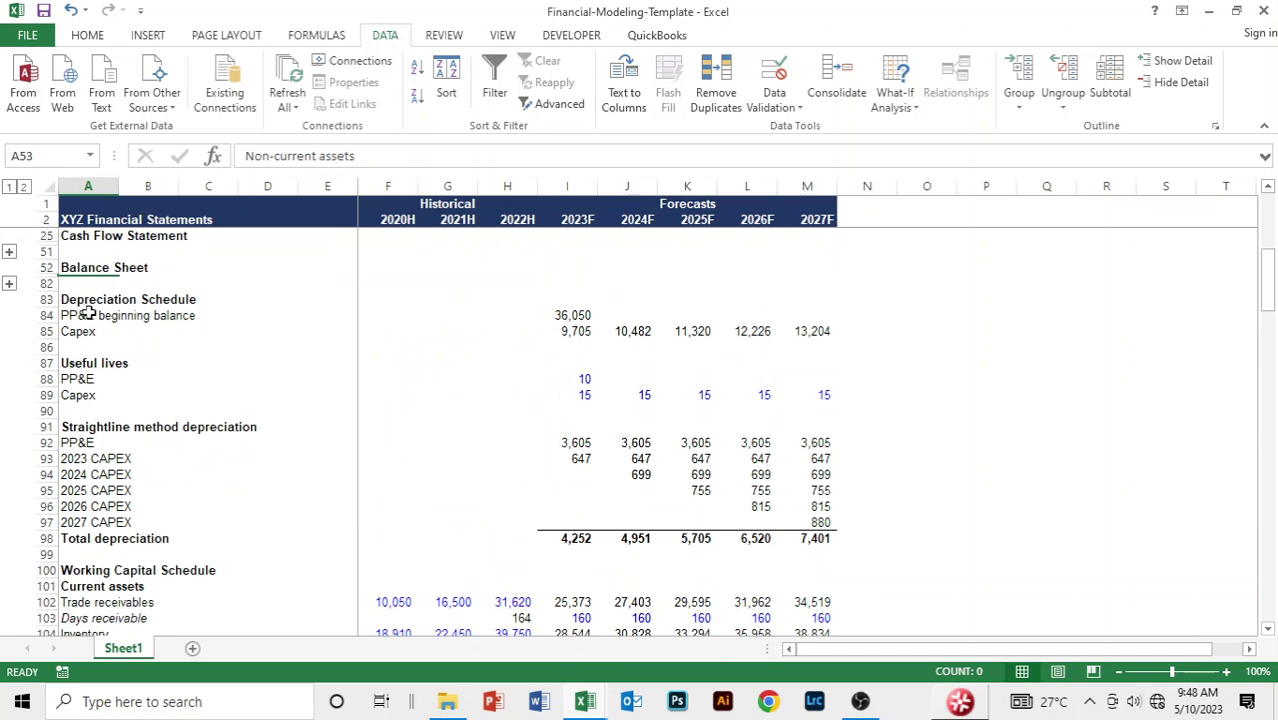
- Group Depreciation Schedule rows 84–98 through Total depreciation and collapse them
{"action": "left_click", "coordinate": [88, 314]}
{"action": "key", "text": "shift+Down"}
{"action": "key", "text": "shift+Down"}
{"action": "key", "text": "shift+Down"}
{"action": "key", "text": "shift+Down"}
{"action": "key", "text": "shift+Down"}
{"action": "key", "text": "shift+Down"}
{"action": "key", "text": "shift+Down"}
{"action": "key", "text": "shift+Down"}
{"action": "key", "text": "shift+Down"}
{"action": "key", "text": "shift+Down"}
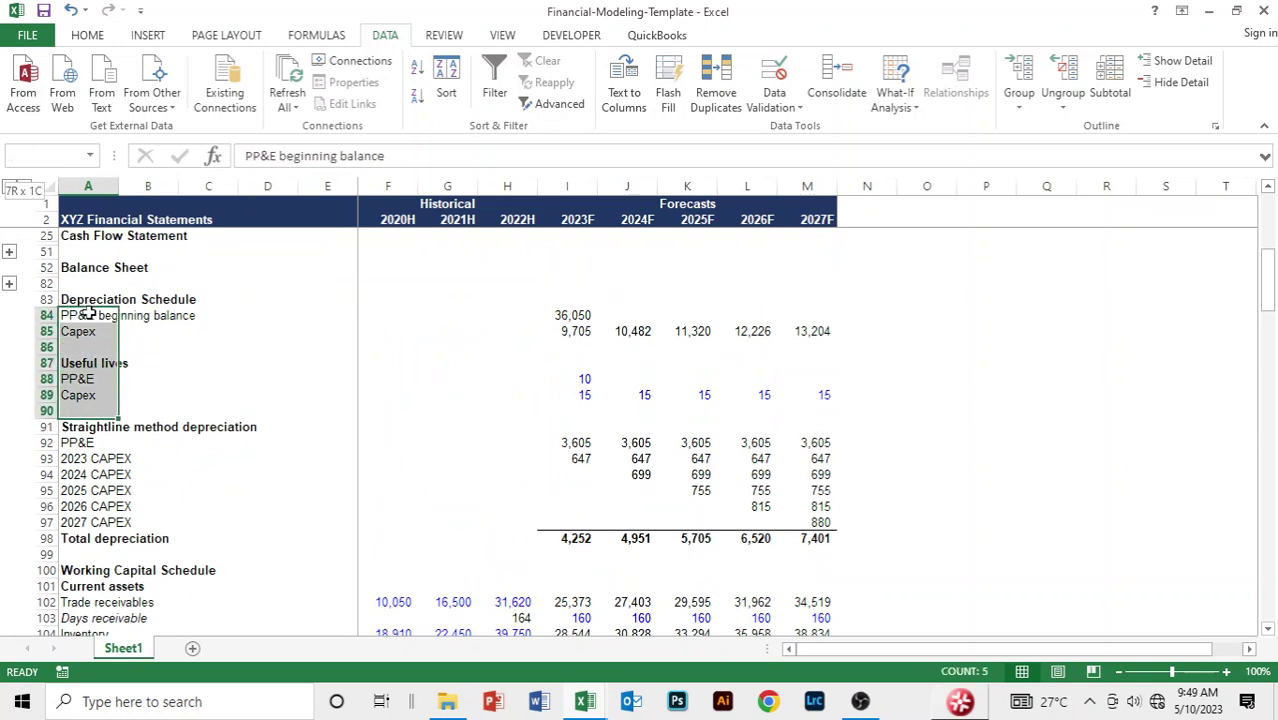
{"action": "key", "text": "shift+Down"}
{"action": "key", "text": "shift+Down"}
{"action": "key", "text": "shift+Down"}
{"action": "key", "text": "shift+Down"}
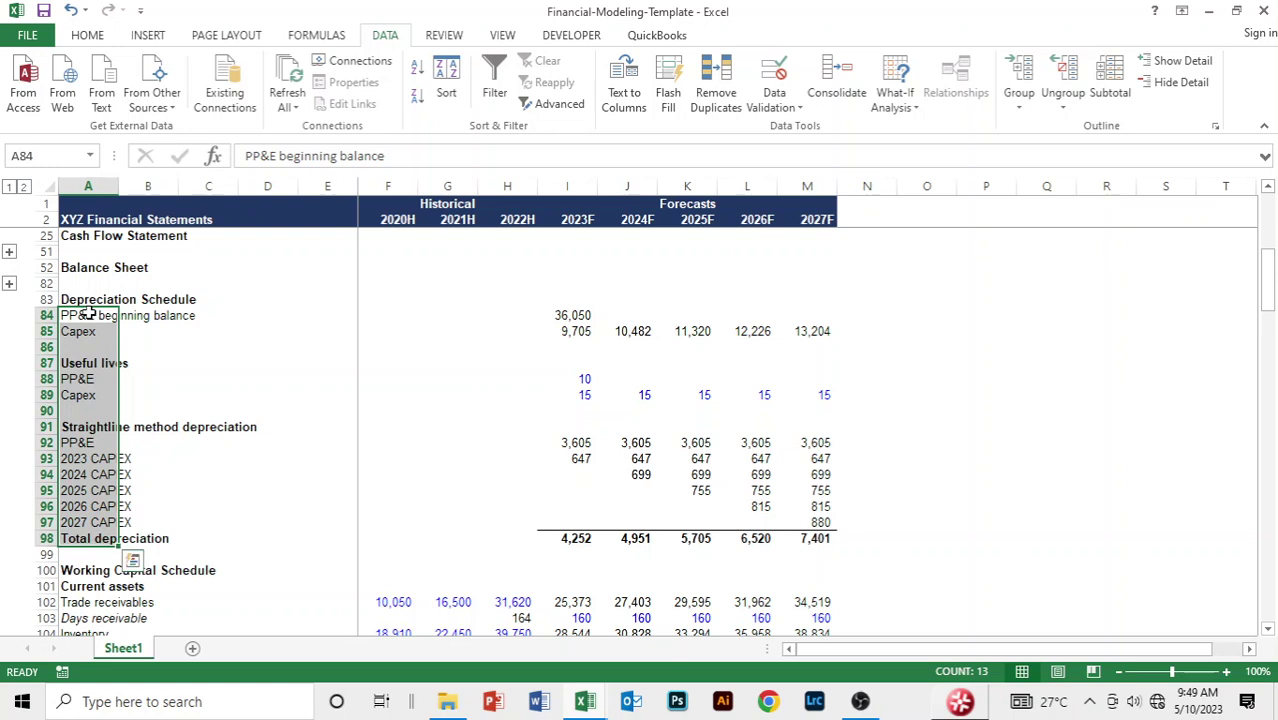
{"action": "key", "text": "alt"}
{"action": "key", "text": "a"}
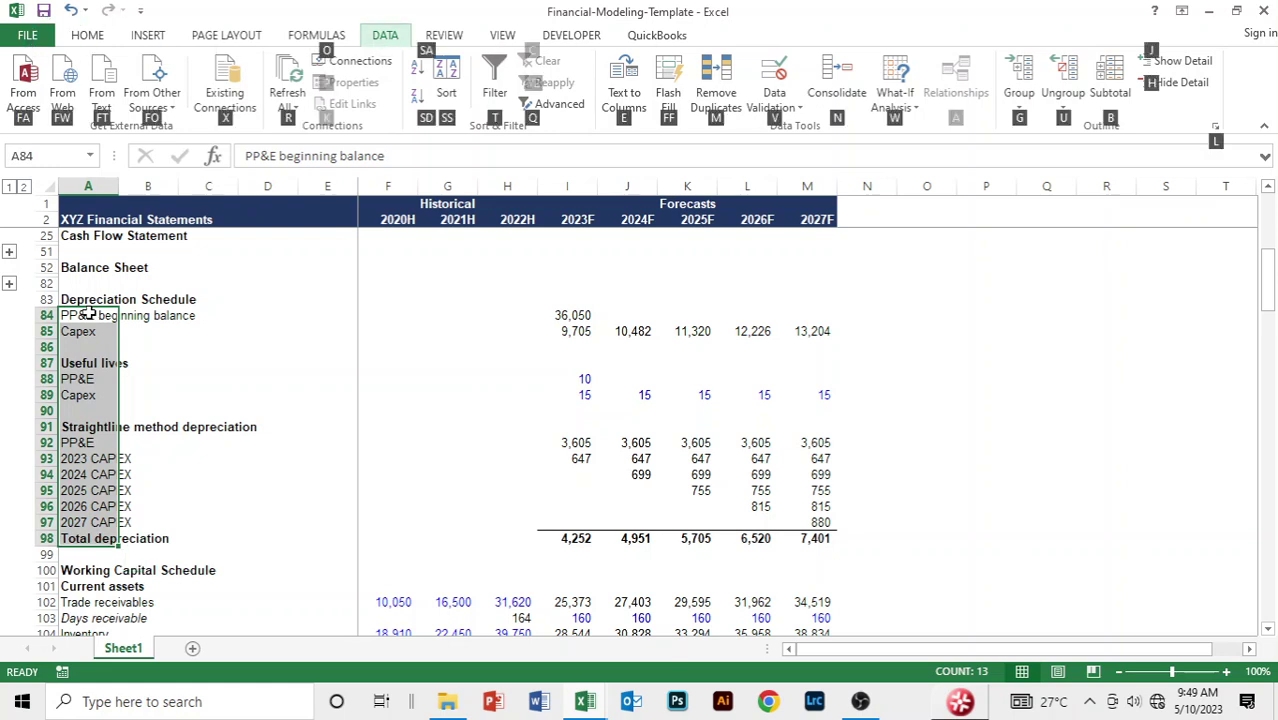
{"action": "key", "text": "g"}
{"action": "key", "text": "g"}
{"action": "key", "text": "Return"}
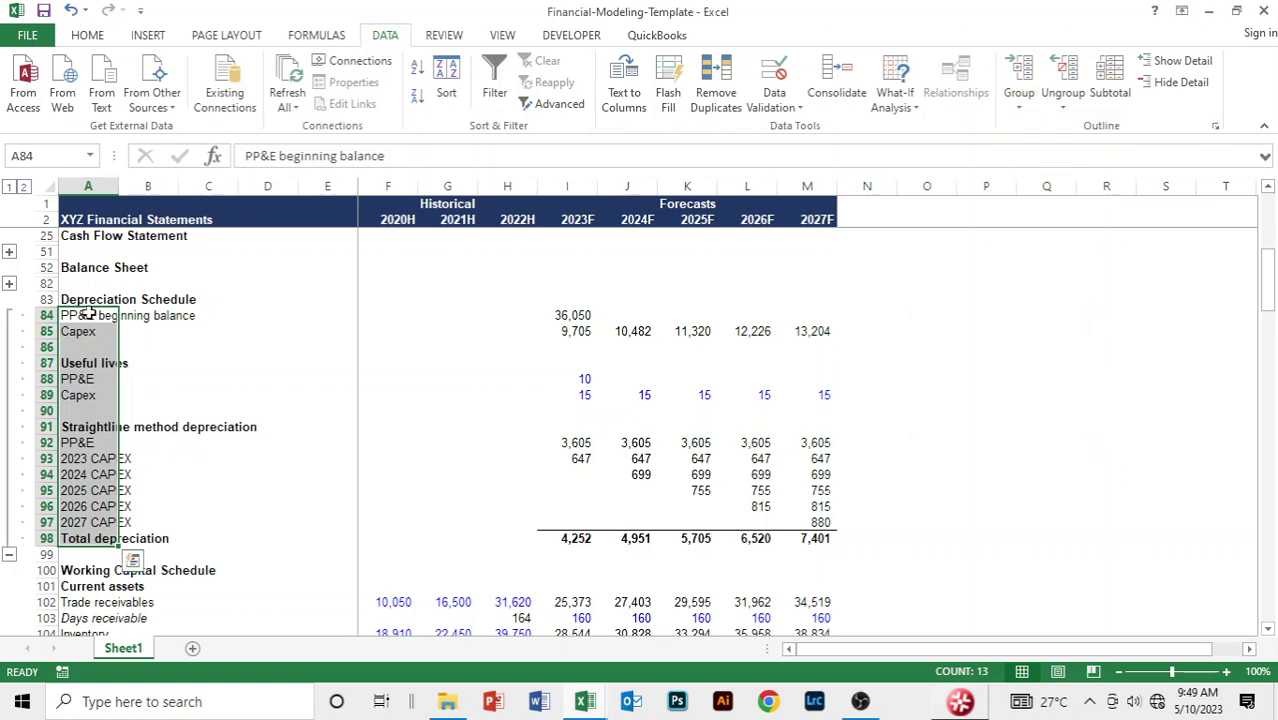
{"action": "left_click", "coordinate": [10, 556]}
{"action": "scroll", "coordinate": [222, 372], "scroll_direction": "down", "scroll_amount": 1}
- Group Working Capital rows 101–114, Current assets through Changes in working capital
{"action": "left_click", "coordinate": [114, 337]}
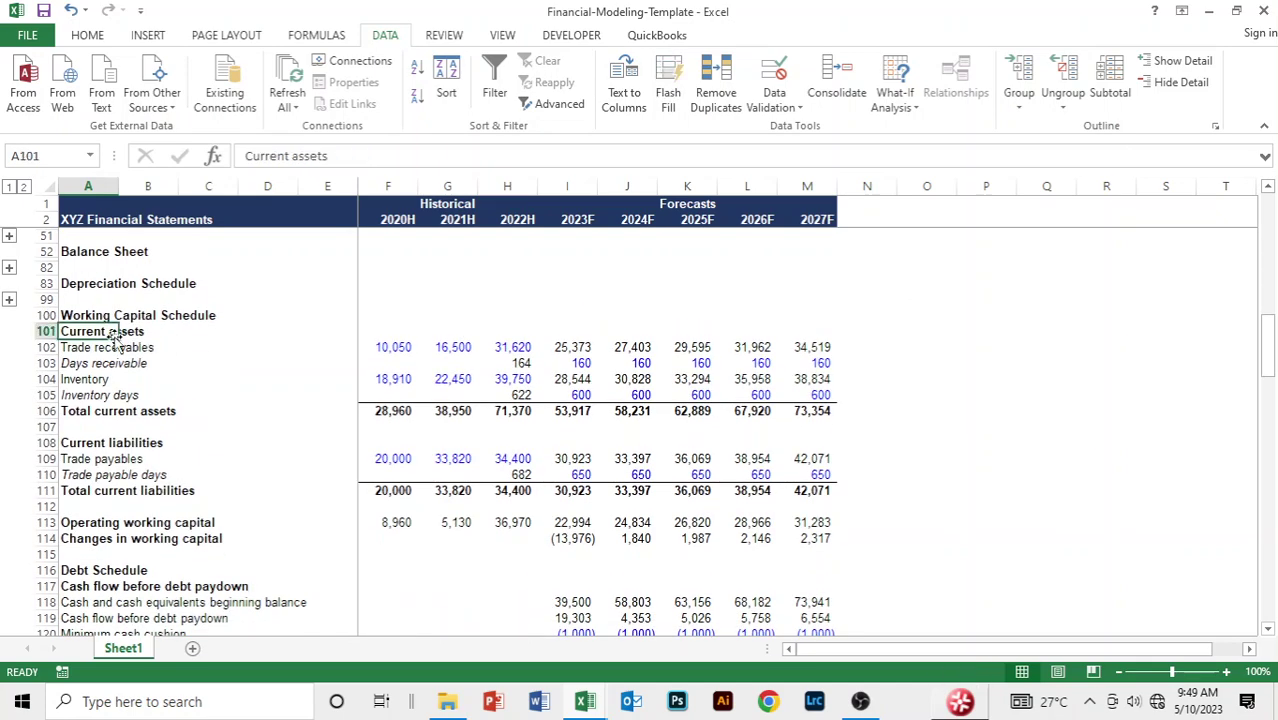
{"action": "key", "text": "shift+Down"}
{"action": "key", "text": "shift+Down"}
{"action": "key", "text": "shift+Down"}
{"action": "key", "text": "shift+Down"}
{"action": "key", "text": "shift+Down"}
{"action": "key", "text": "shift+Down"}
{"action": "key", "text": "shift+Down"}
{"action": "key", "text": "shift+Down"}
{"action": "key", "text": "shift+Down"}
{"action": "key", "text": "shift+Down"}
{"action": "key", "text": "shift+Down"}
{"action": "key", "text": "shift+Down"}
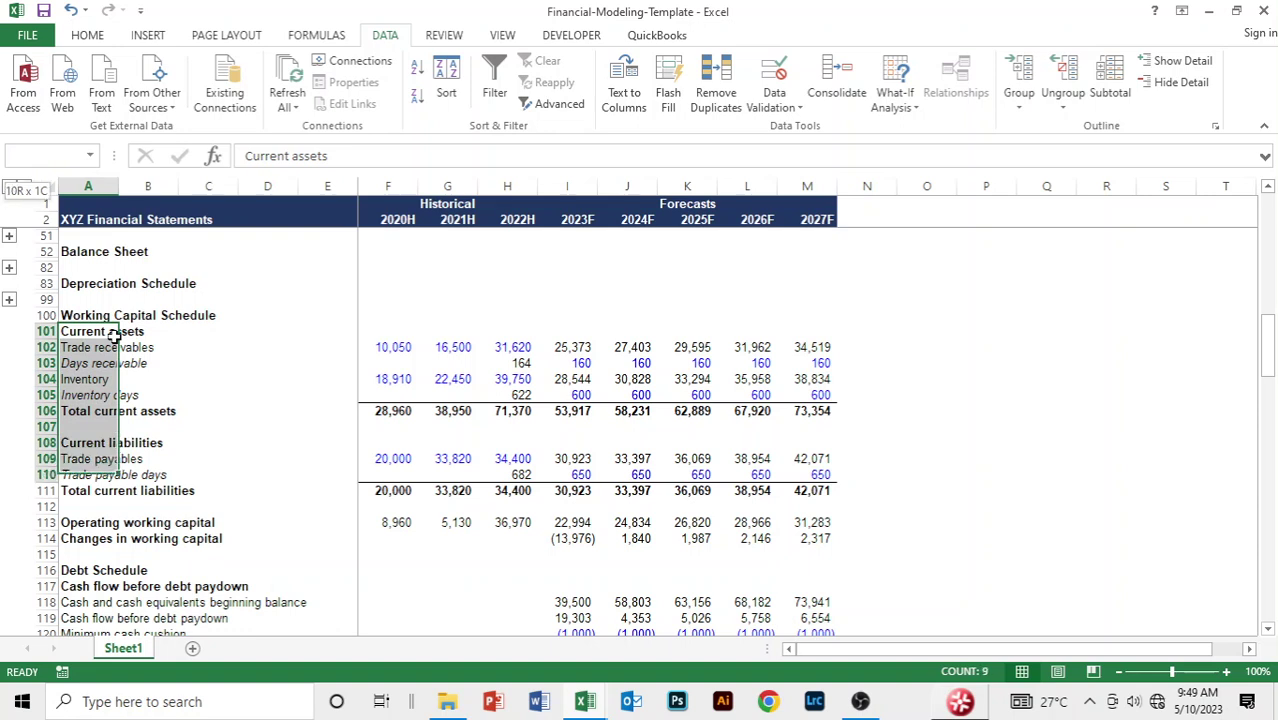
{"action": "key", "text": "shift+Down"}
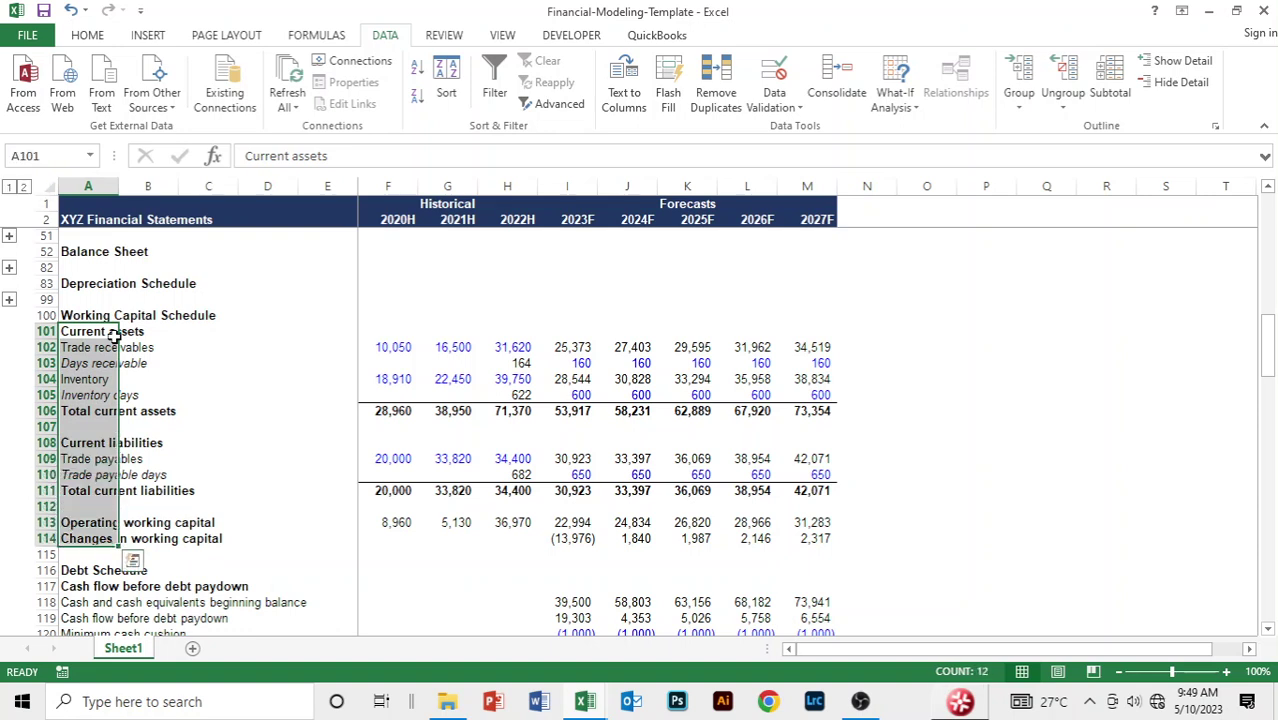
{"action": "key", "text": "alt"}
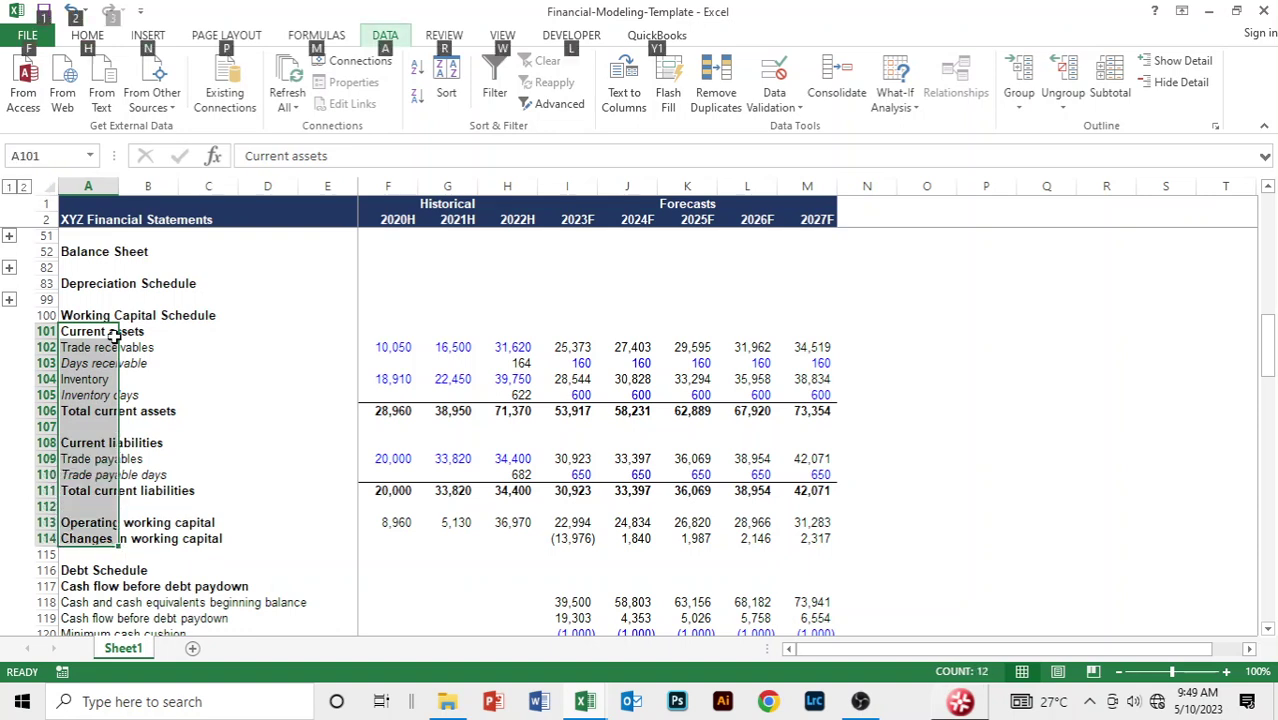
{"action": "key", "text": "a"}
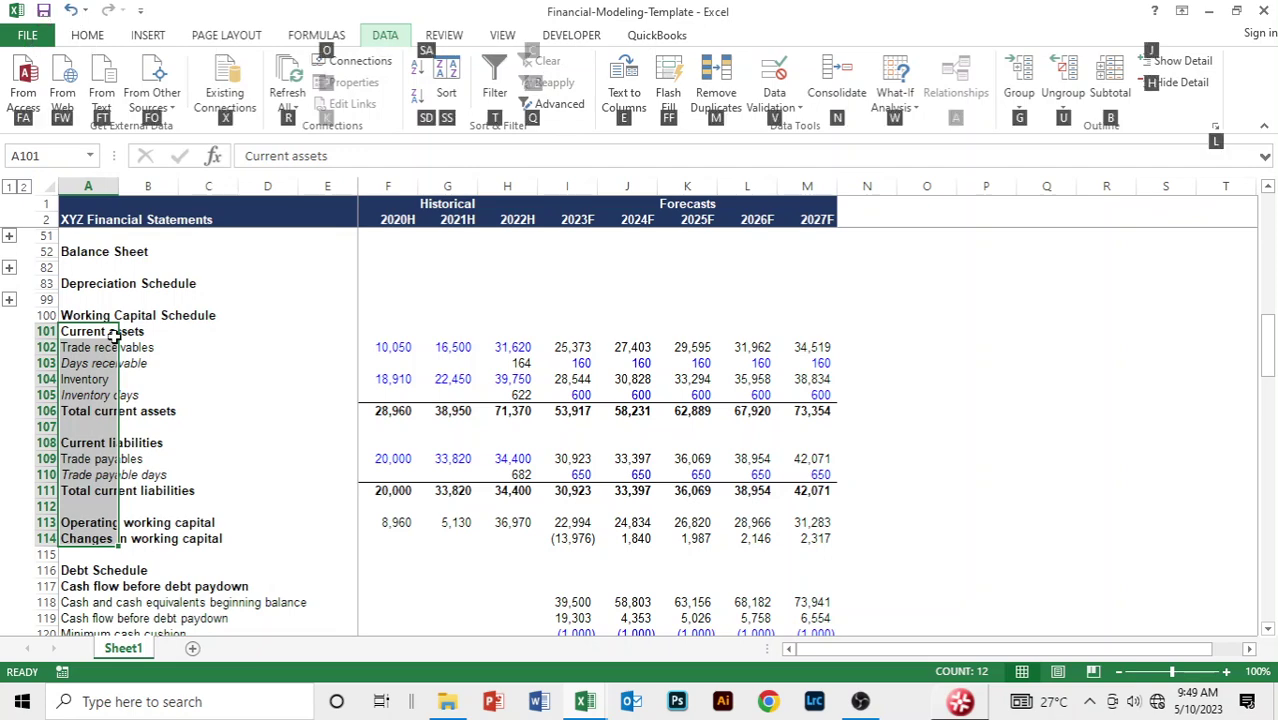
{"action": "key", "text": "g"}
{"action": "key", "text": "g"}
{"action": "key", "text": "Return"}
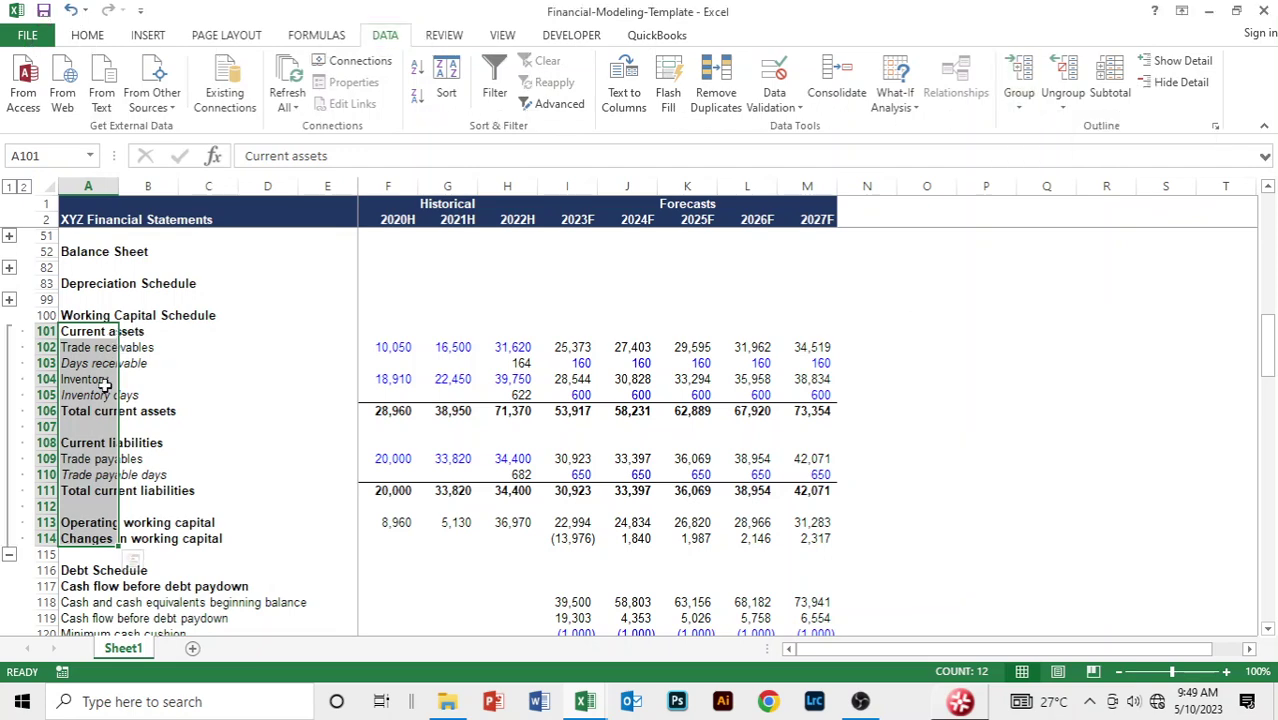
- Collapse the Working Capital rows and group Debt Schedule rows 117–145 as rows
{"action": "left_click", "coordinate": [9, 553]}
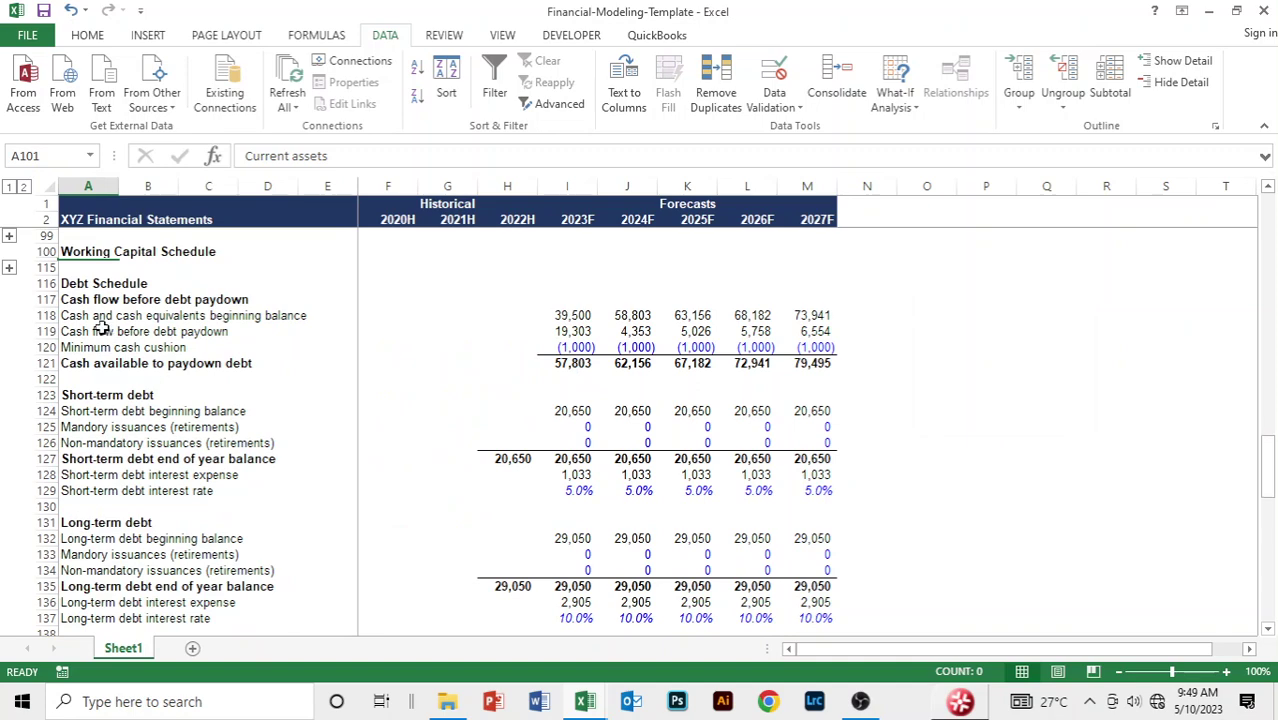
{"action": "left_click", "coordinate": [88, 299]}
{"action": "left_click_drag", "start_coordinate": [88, 299], "coordinate": [88, 555]}
{"action": "key", "text": "alt"}
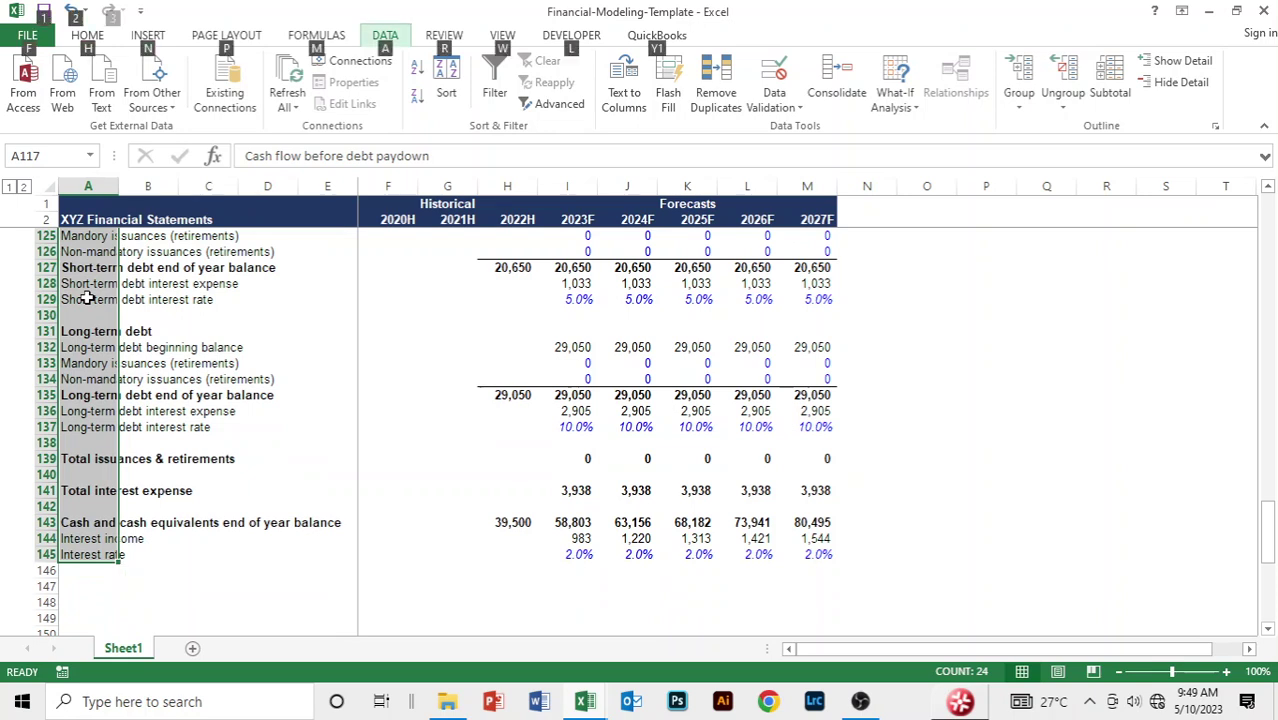
{"action": "key", "text": "a"}
{"action": "key", "text": "g"}
{"action": "key", "text": "g"}
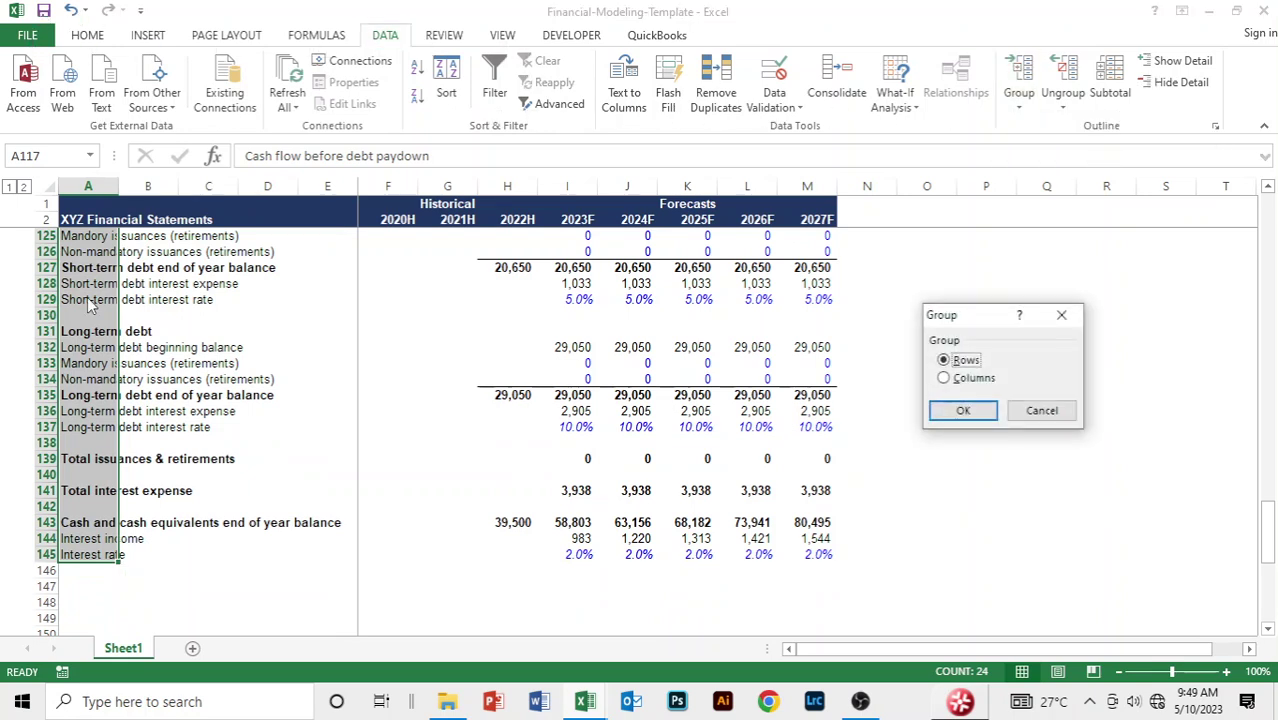
{"action": "key", "text": "Return"}
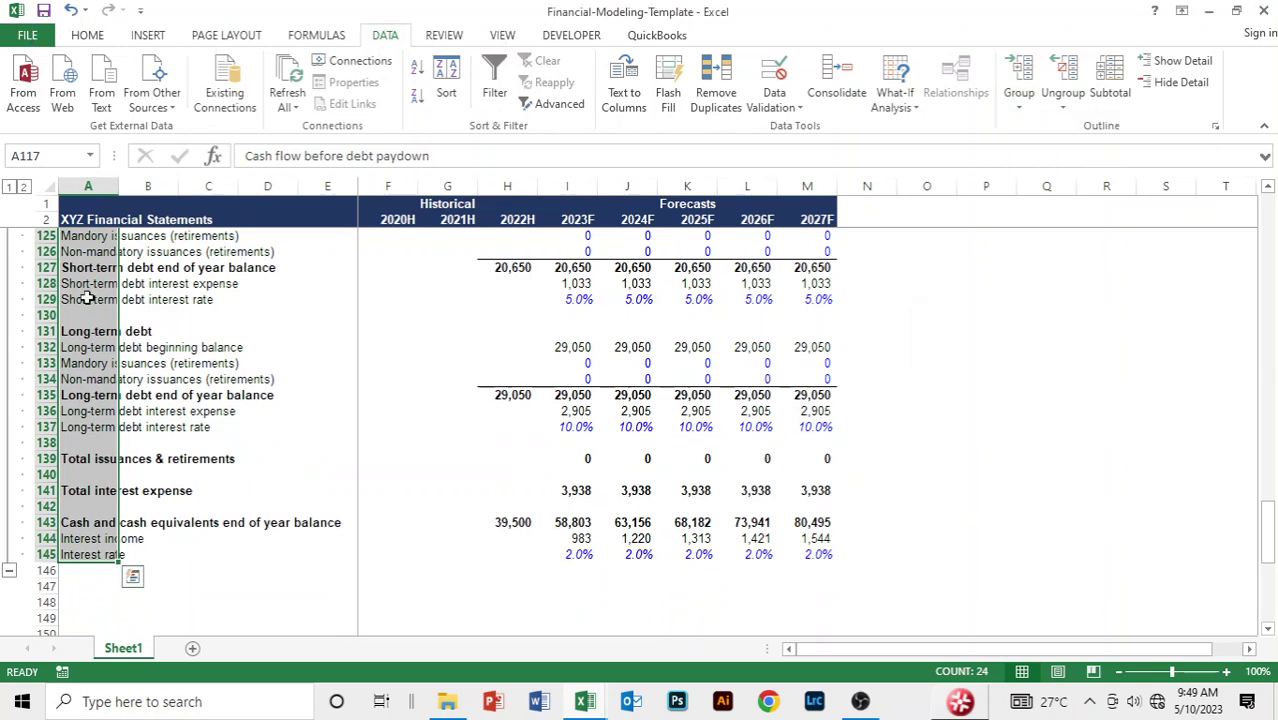
- Collapse the Debt Schedule group and deselect with an empty cell
{"action": "left_click", "coordinate": [8, 575]}
{"action": "left_click", "coordinate": [372, 374]}
{"action": "scroll", "coordinate": [522, 357], "scroll_direction": "up", "scroll_amount": 5}
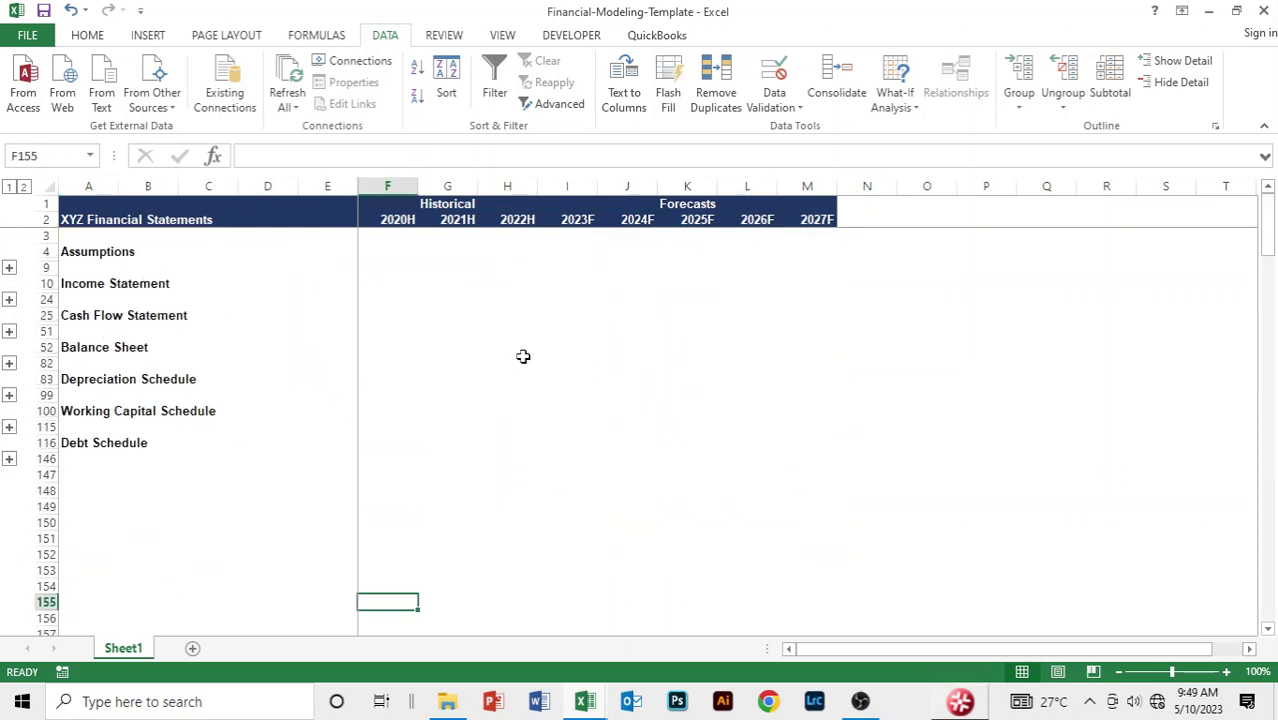
{"action": "left_click", "coordinate": [110, 268]}
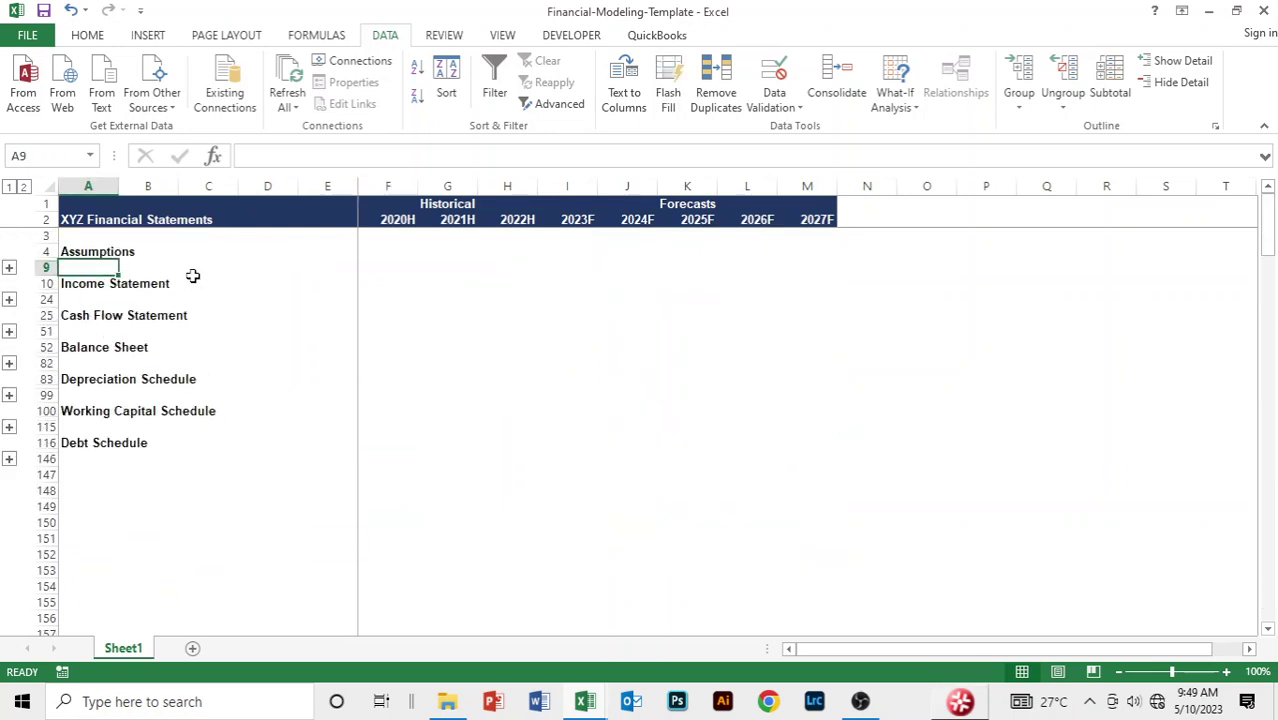
{"action": "left_click", "coordinate": [523, 304]}
{"action": "left_click", "coordinate": [528, 524]}
{"action": "left_click", "coordinate": [391, 414]}
{"action": "scroll", "coordinate": [316, 469], "scroll_direction": "down", "scroll_amount": 2}
{"action": "scroll", "coordinate": [316, 469], "scroll_direction": "up", "scroll_amount": 2}
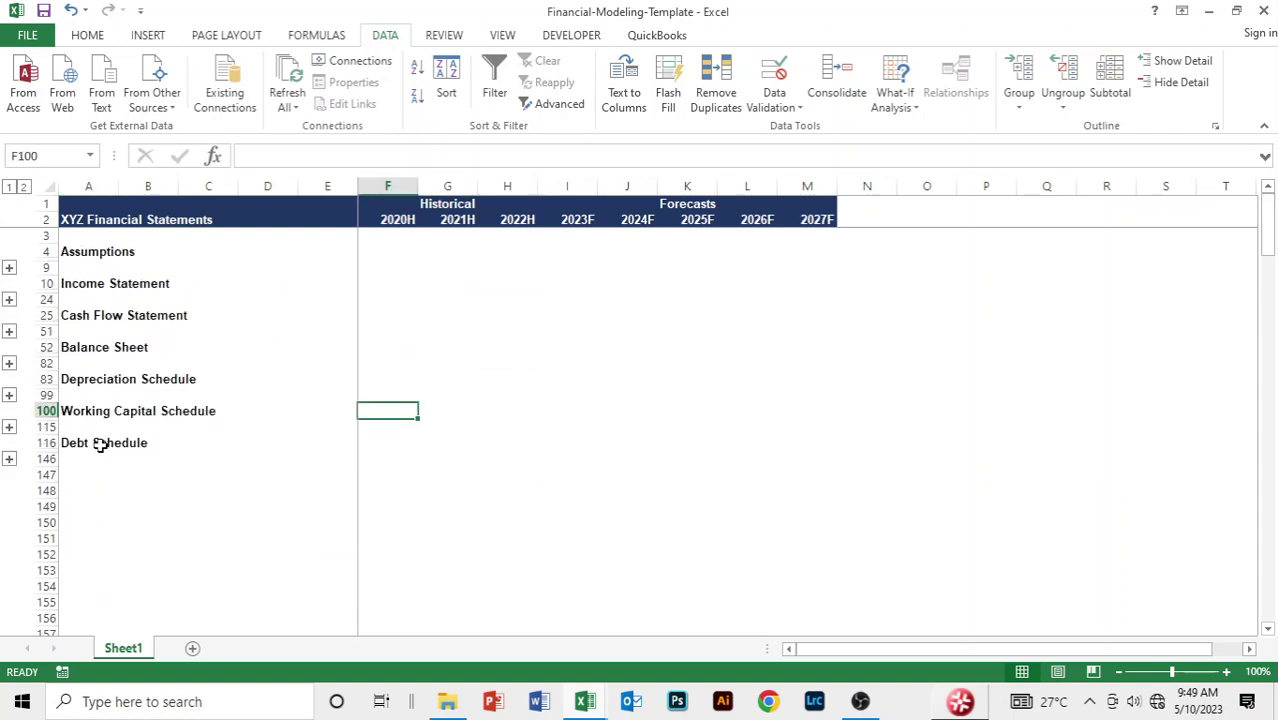
{"action": "left_click", "coordinate": [9, 266]}
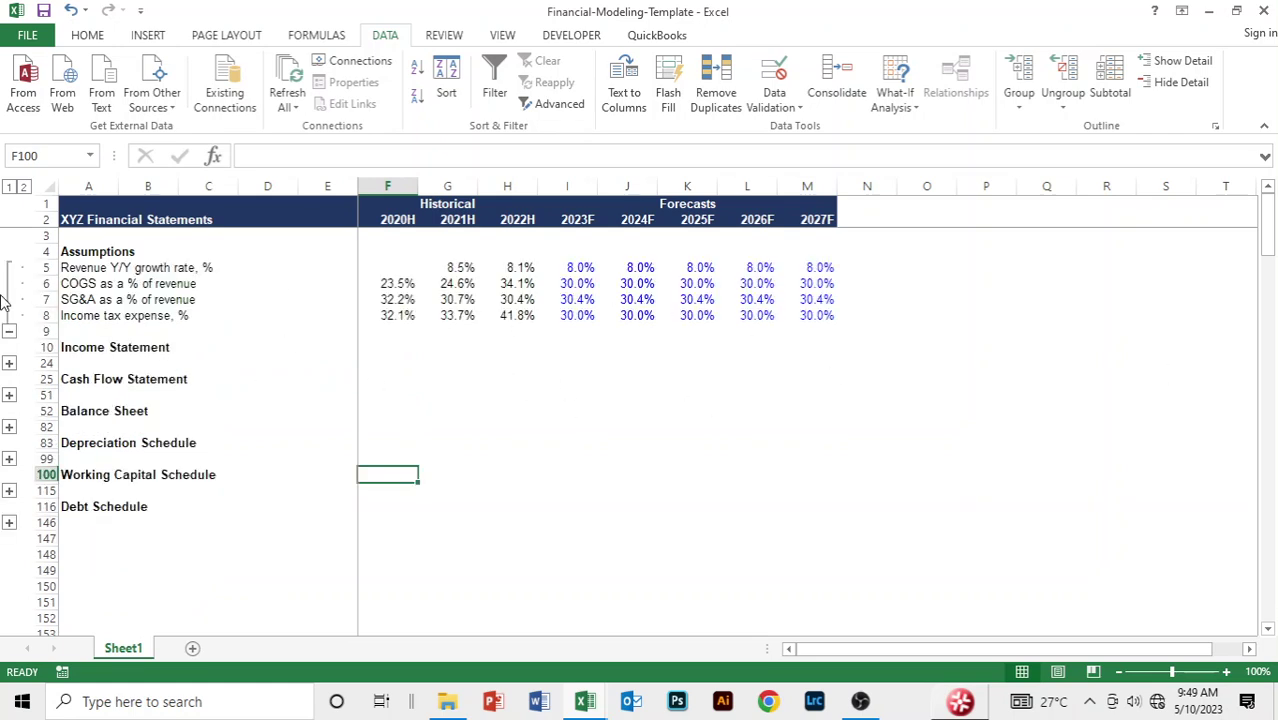
{"action": "left_click", "coordinate": [9, 333]}
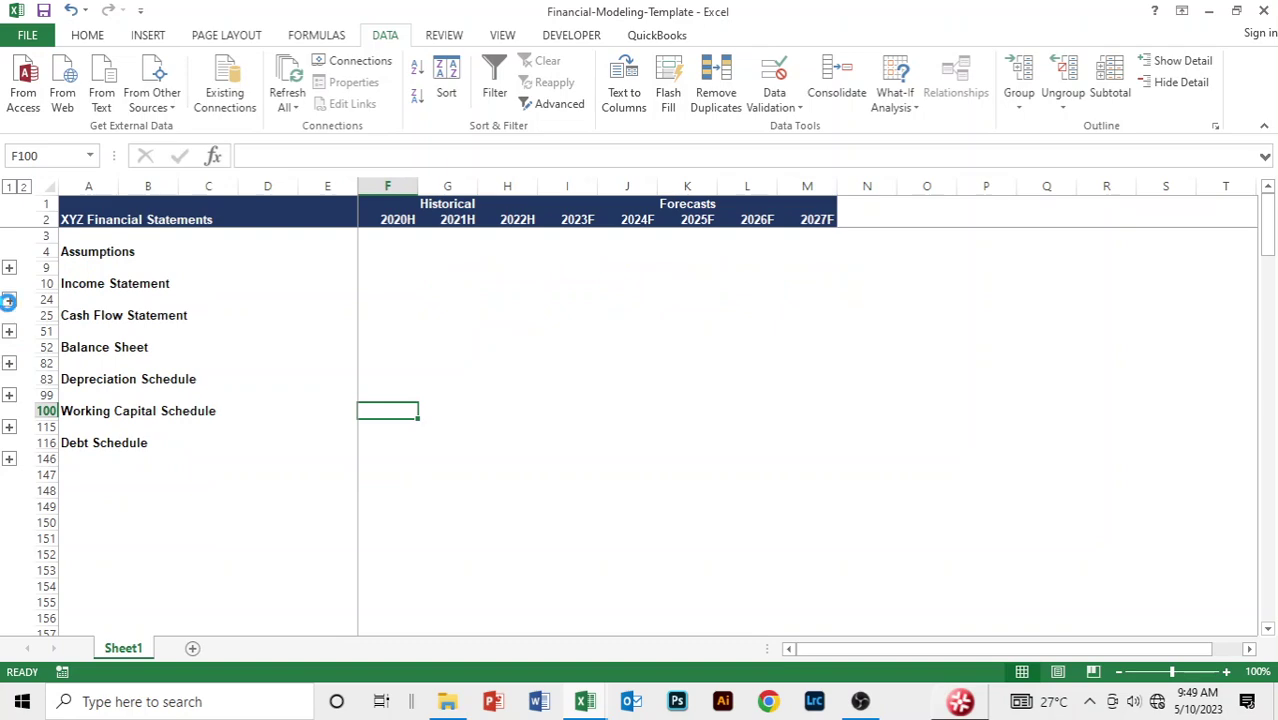
{"action": "left_click", "coordinate": [9, 302]}
{"action": "scroll", "coordinate": [34, 314], "scroll_direction": "down", "scroll_amount": 3}
{"action": "scroll", "coordinate": [60, 318], "scroll_direction": "up", "scroll_amount": 3}
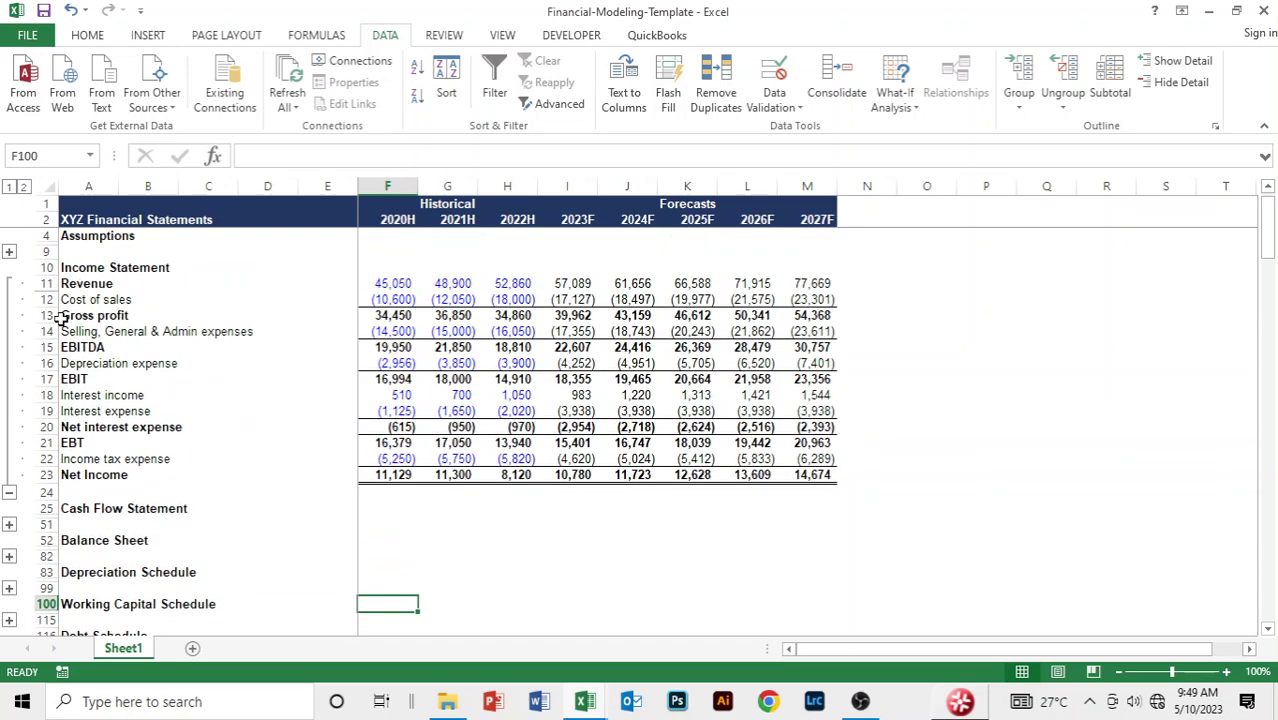
{"action": "left_click", "coordinate": [9, 525]}
{"action": "scroll", "coordinate": [20, 480], "scroll_direction": "down", "scroll_amount": 10}
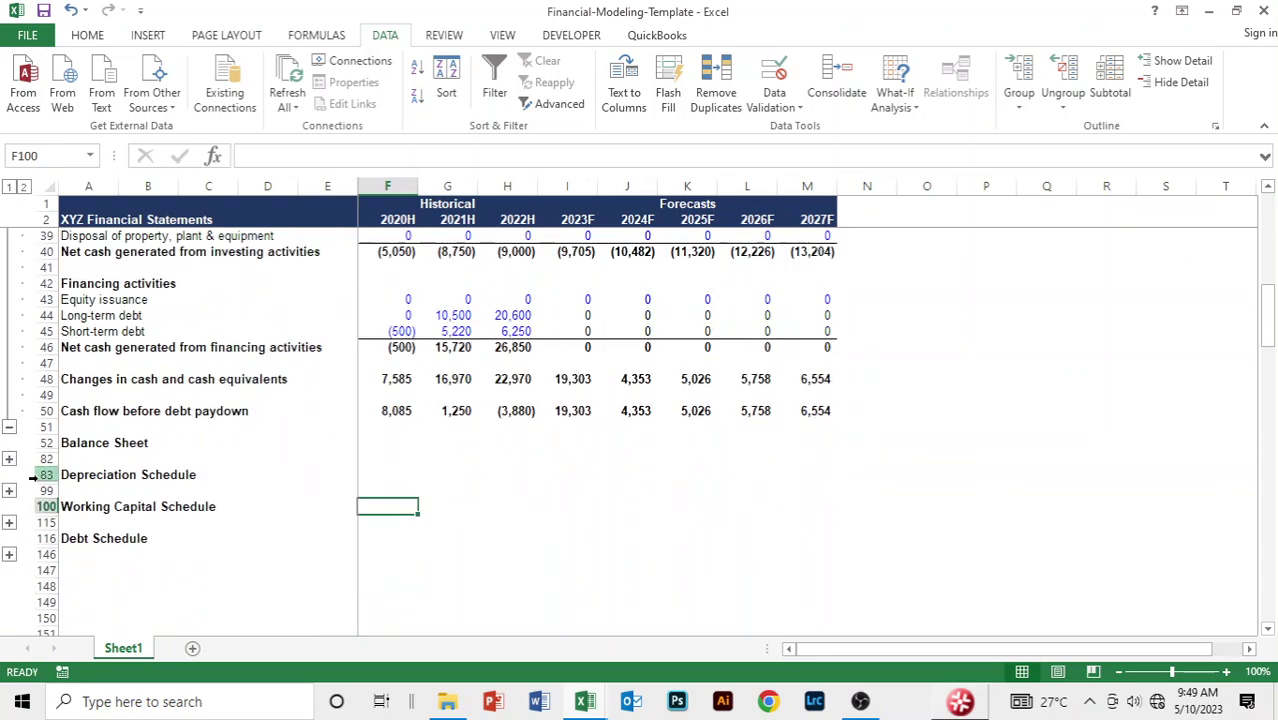
{"action": "left_click", "coordinate": [9, 459]}
{"action": "scroll", "coordinate": [340, 554], "scroll_direction": "down", "scroll_amount": 9}
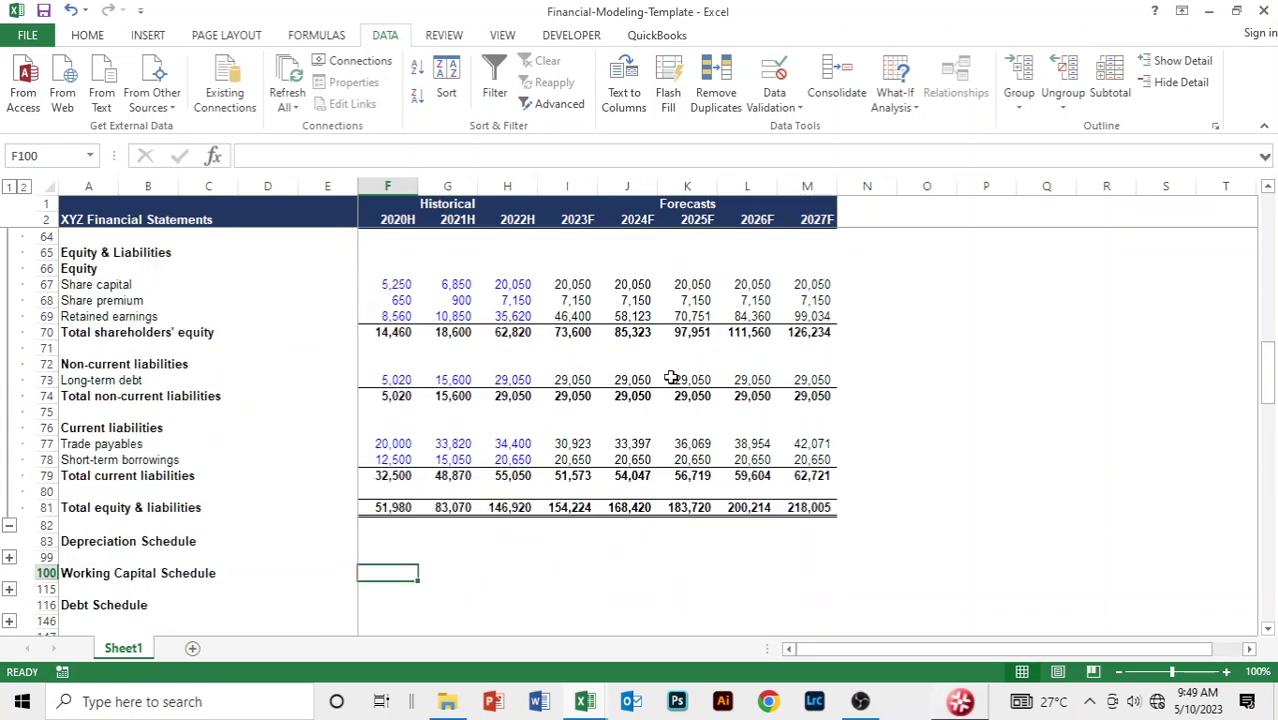
{"action": "scroll", "coordinate": [795, 353], "scroll_direction": "up", "scroll_amount": 7}
{"action": "scroll", "coordinate": [795, 353], "scroll_direction": "up", "scroll_amount": 14}
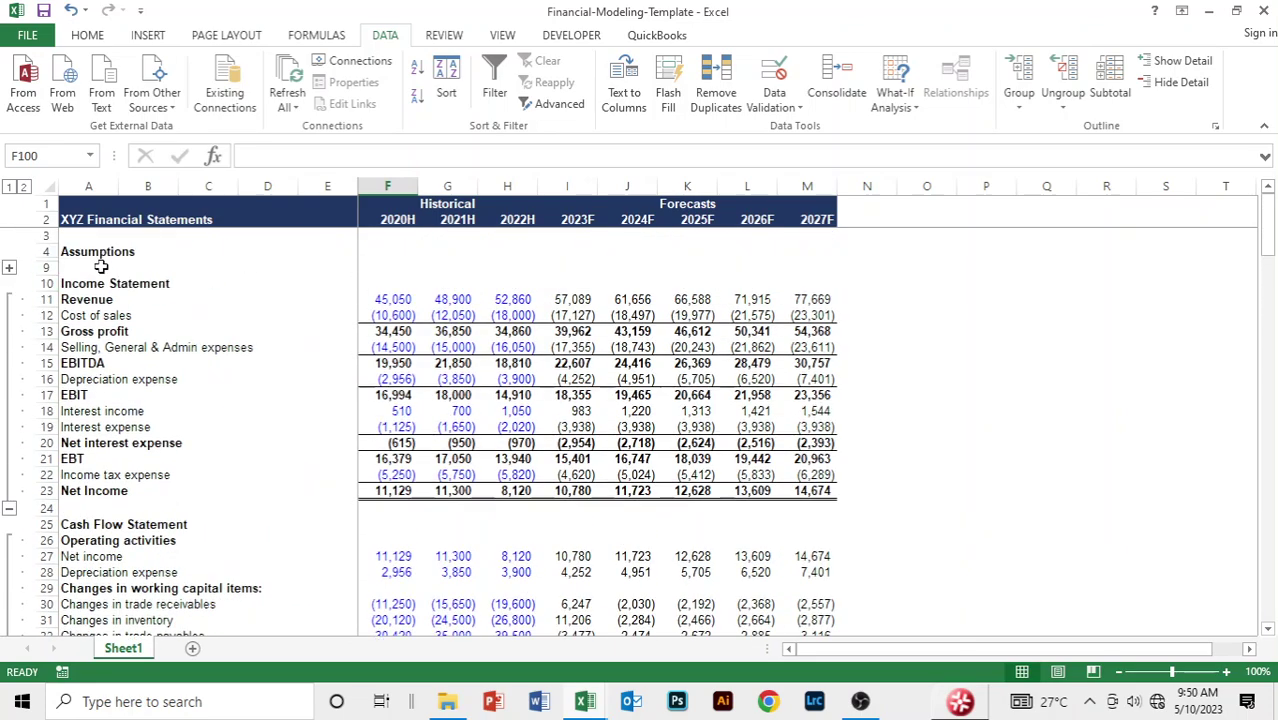
{"action": "scroll", "coordinate": [699, 371], "scroll_direction": "down", "scroll_amount": 12}
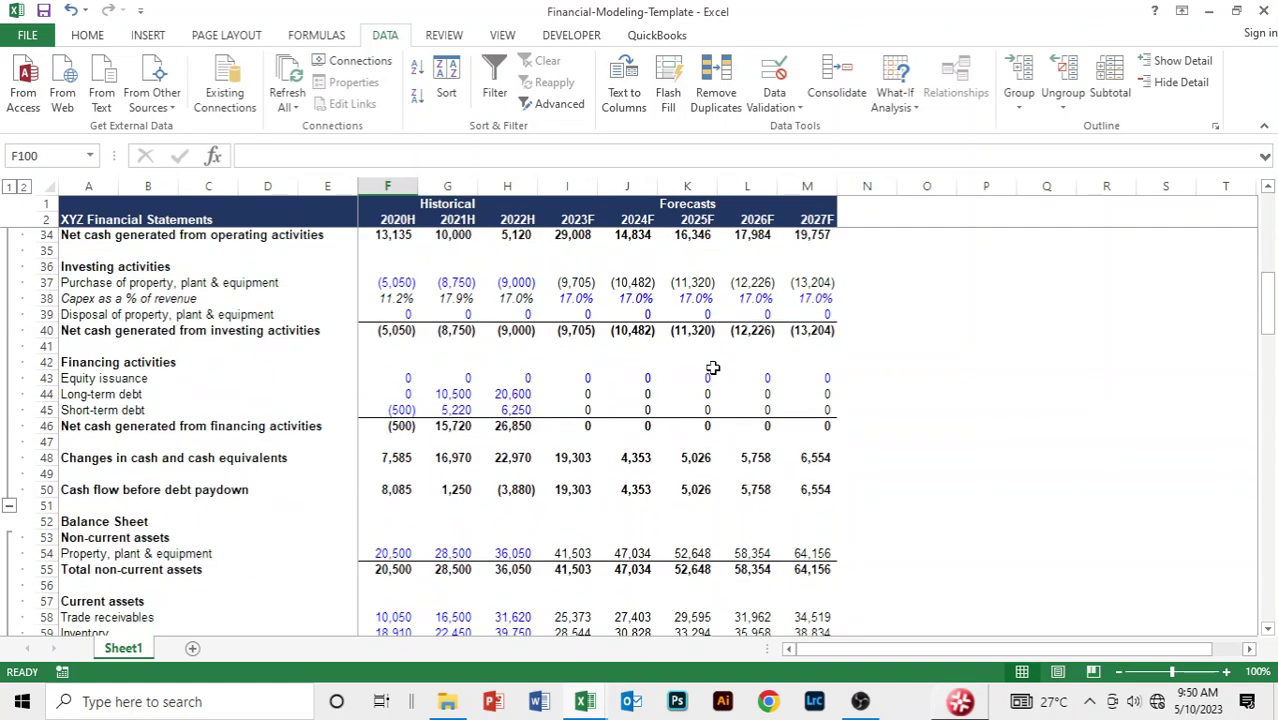
{"action": "scroll", "coordinate": [713, 362], "scroll_direction": "up", "scroll_amount": 8}
{"action": "scroll", "coordinate": [405, 428], "scroll_direction": "up", "scroll_amount": 4}
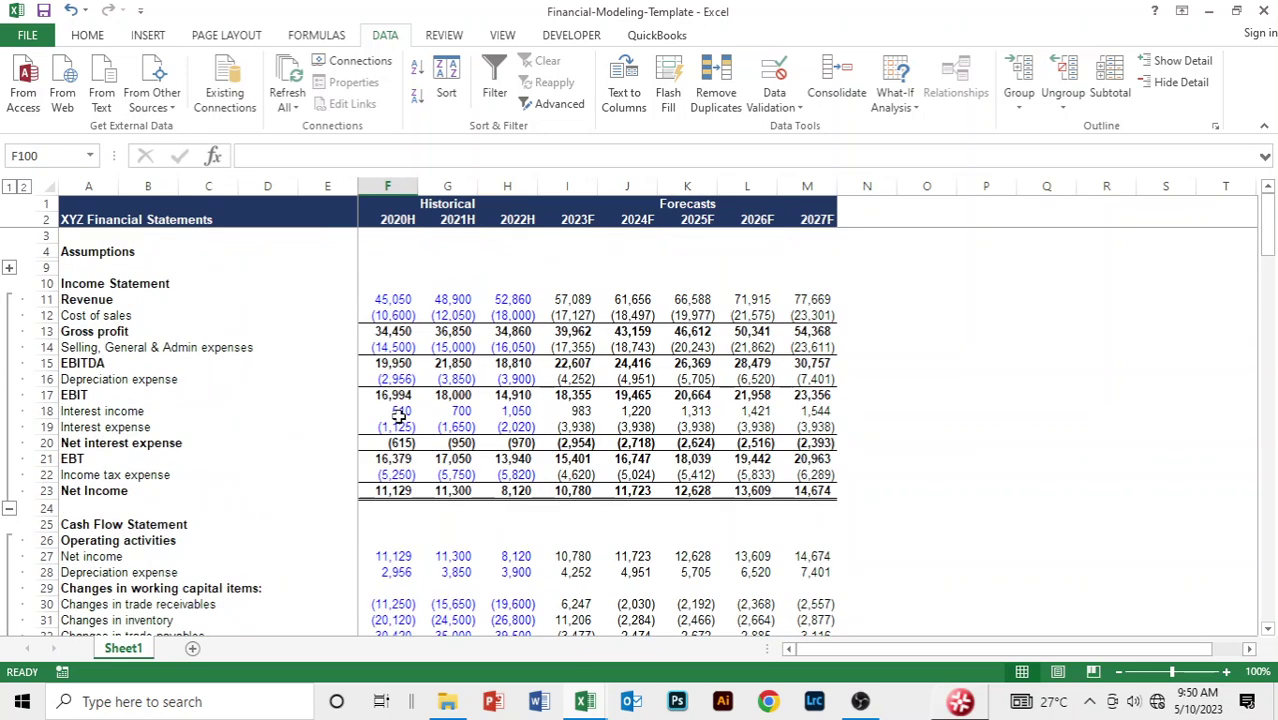
{"action": "left_click", "coordinate": [8, 505]}
{"action": "scroll", "coordinate": [35, 485], "scroll_direction": "down", "scroll_amount": 2}
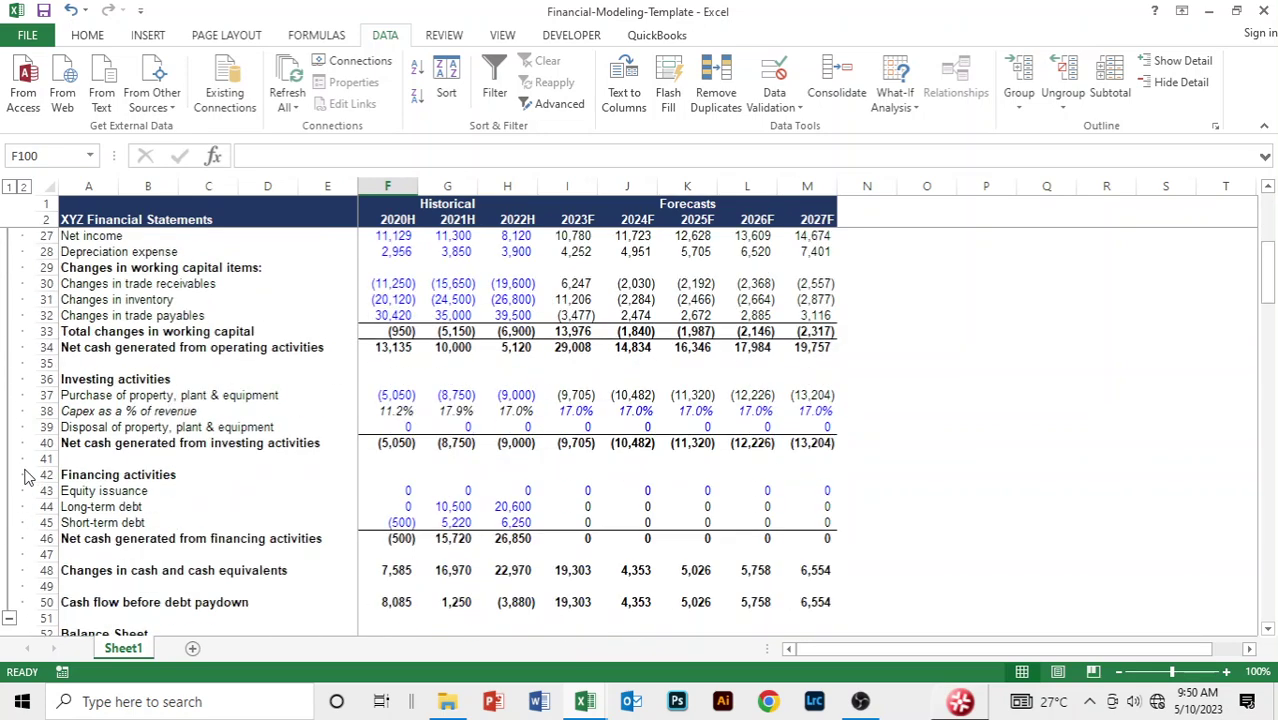
{"action": "left_click", "coordinate": [9, 622]}
{"action": "scroll", "coordinate": [146, 427], "scroll_direction": "down", "scroll_amount": 5}
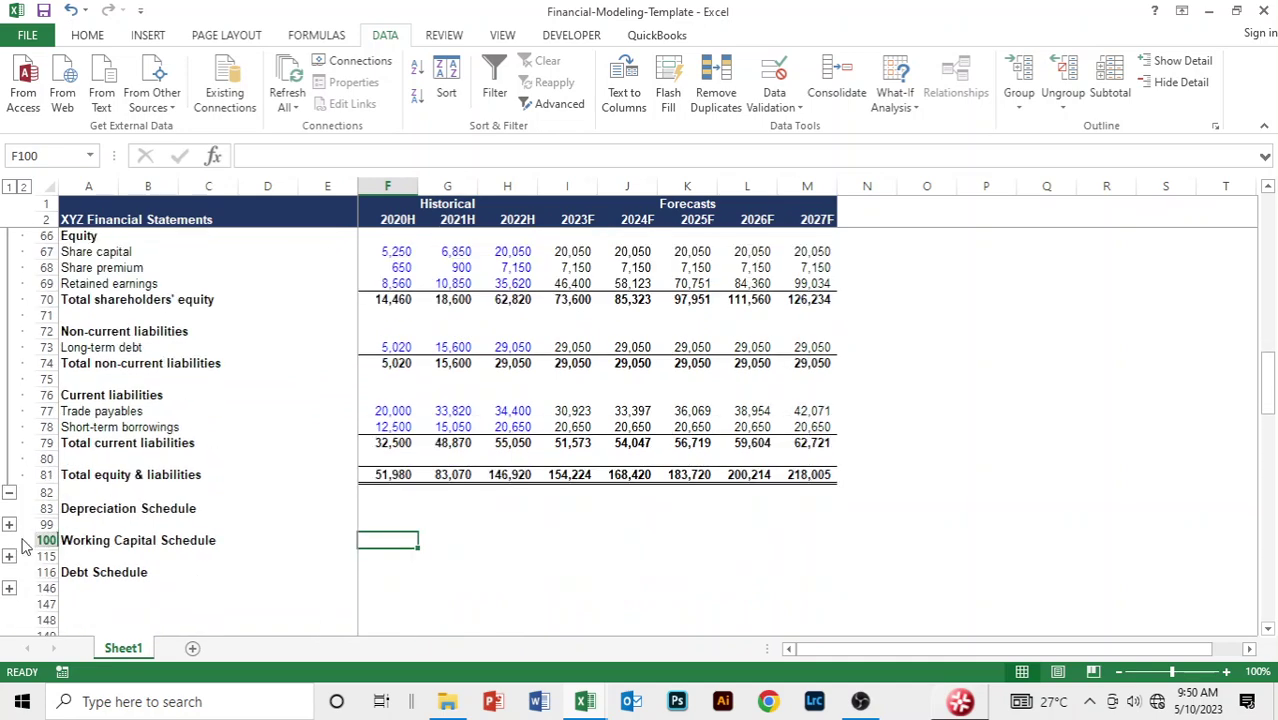
{"action": "left_click", "coordinate": [9, 491]}
{"action": "left_click", "coordinate": [278, 364]}
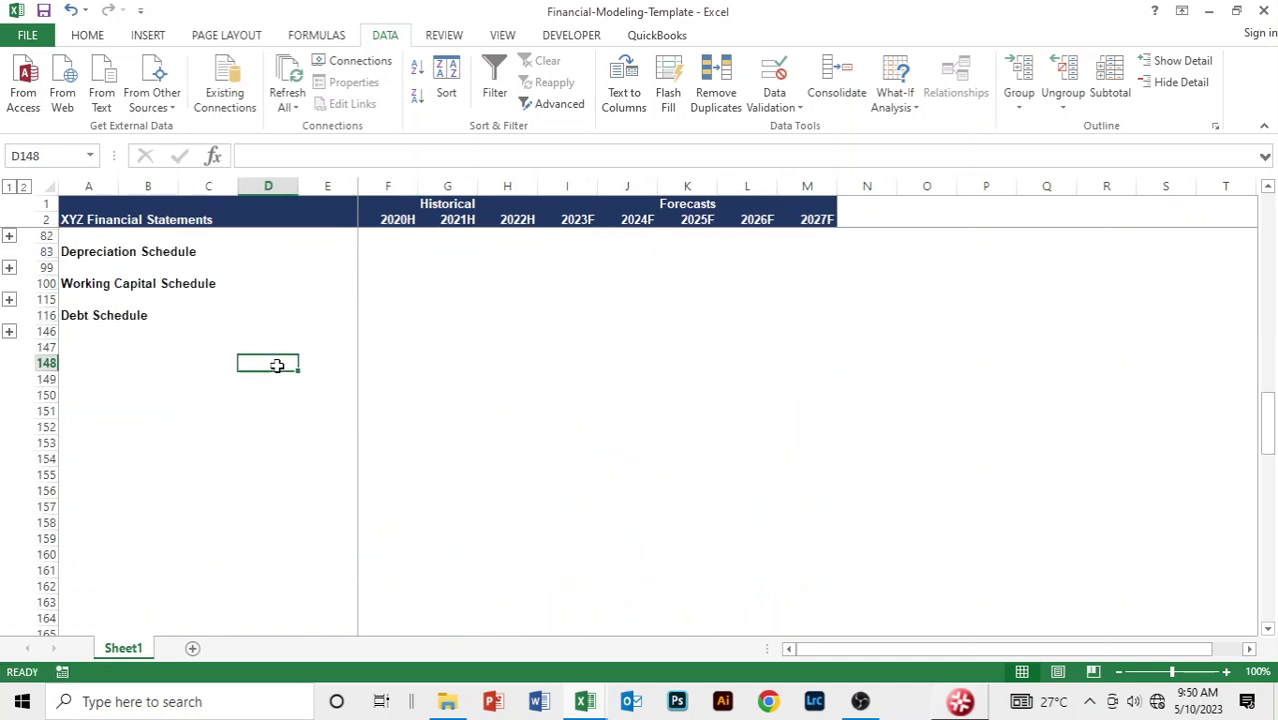
{"action": "left_click", "coordinate": [613, 367]}
{"action": "scroll", "coordinate": [616, 374], "scroll_direction": "up", "scroll_amount": 2}
{"action": "scroll", "coordinate": [616, 374], "scroll_direction": "up", "scroll_amount": 1}
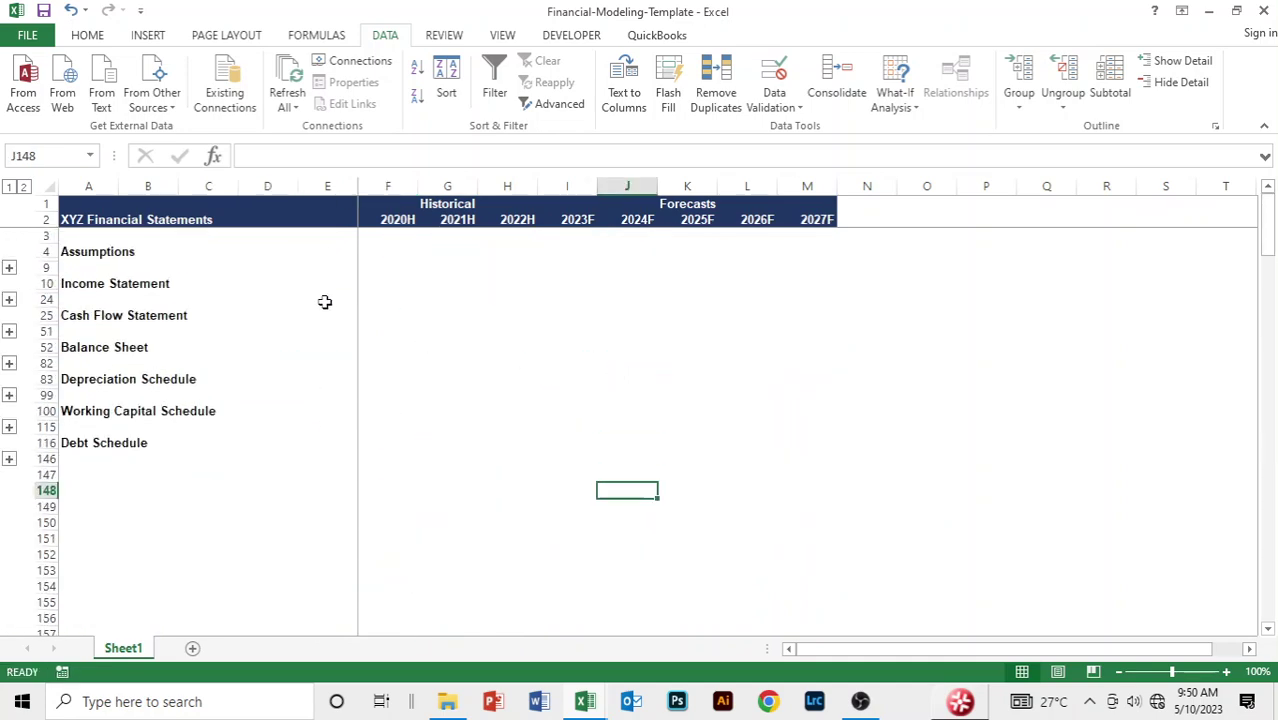